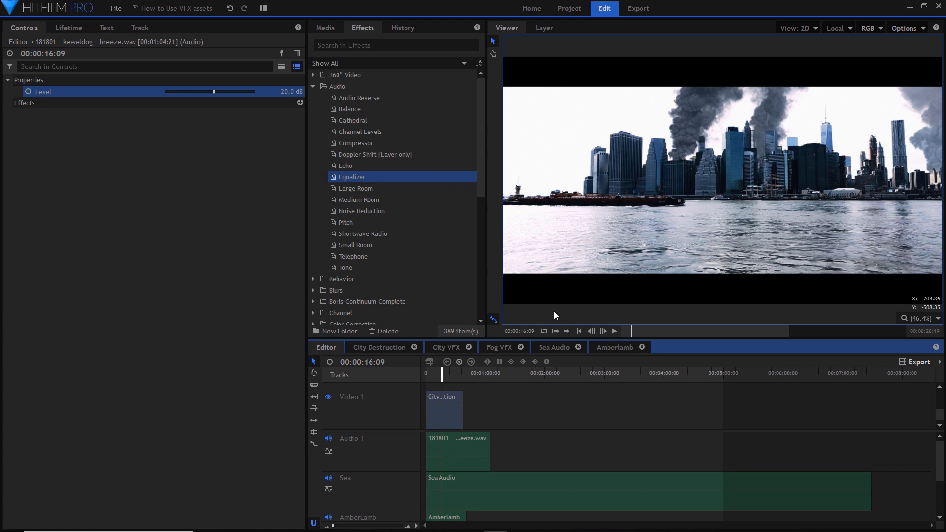
Step: Make a composite shot from the Pexels Videos 3313.mp4 clip and name it City
{"action": "left_click", "coordinate": [394, 347]}
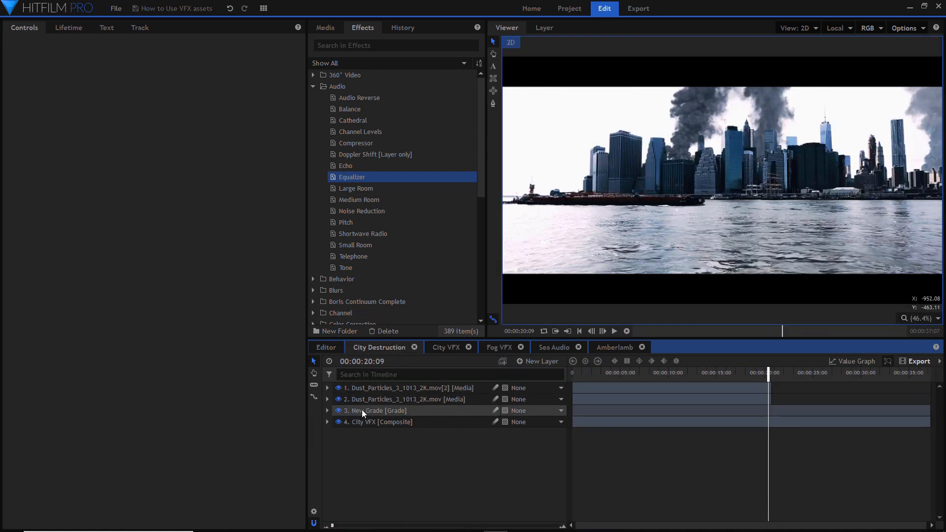
{"action": "left_click", "coordinate": [336, 25]}
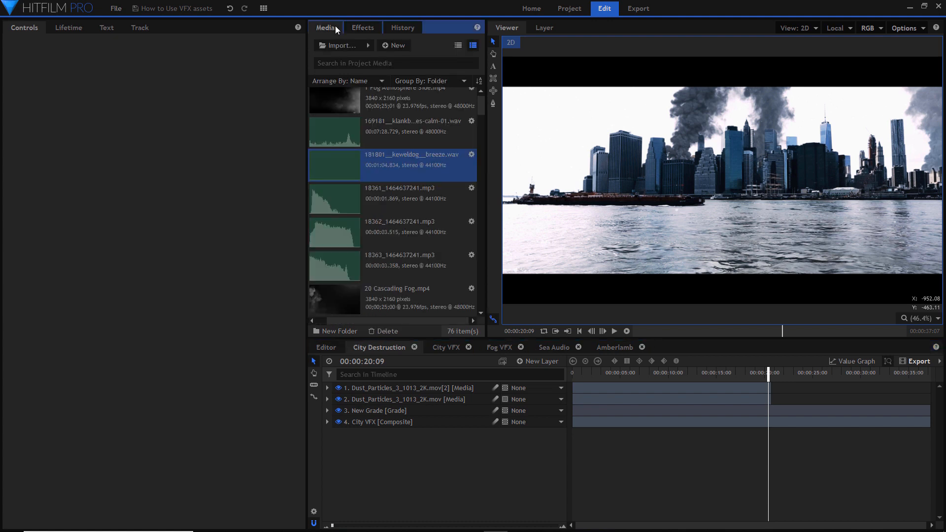
{"action": "scroll", "coordinate": [396, 164], "scroll_direction": "down", "scroll_amount": 8}
{"action": "scroll", "coordinate": [396, 164], "scroll_direction": "down", "scroll_amount": 10}
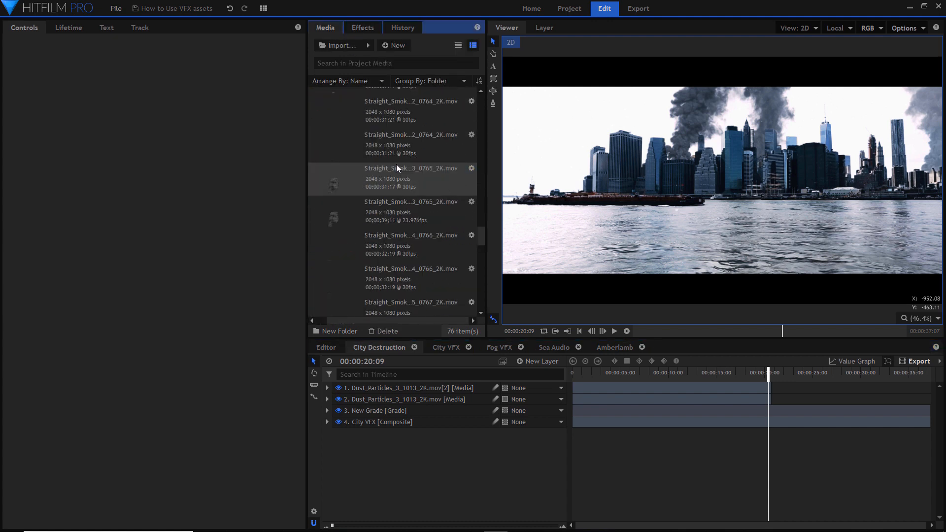
{"action": "right_click", "coordinate": [389, 199]}
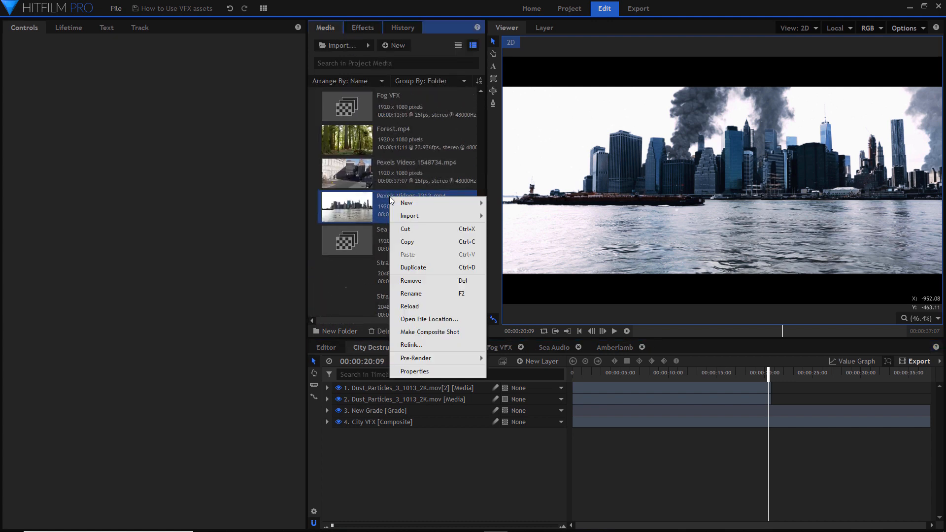
{"action": "left_click", "coordinate": [425, 334]}
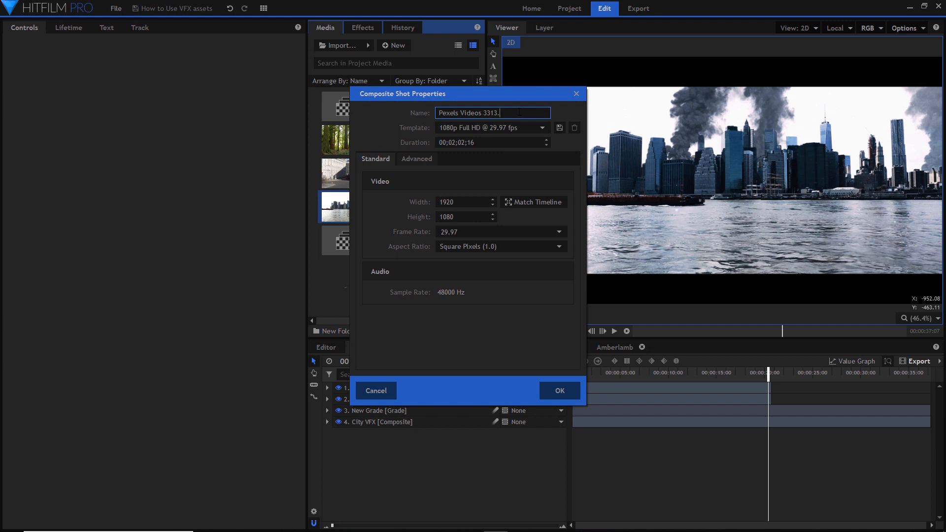
{"action": "key", "text": "ctrl+a"}
{"action": "type", "text": "Ci"}
{"action": "key", "text": "Return"}
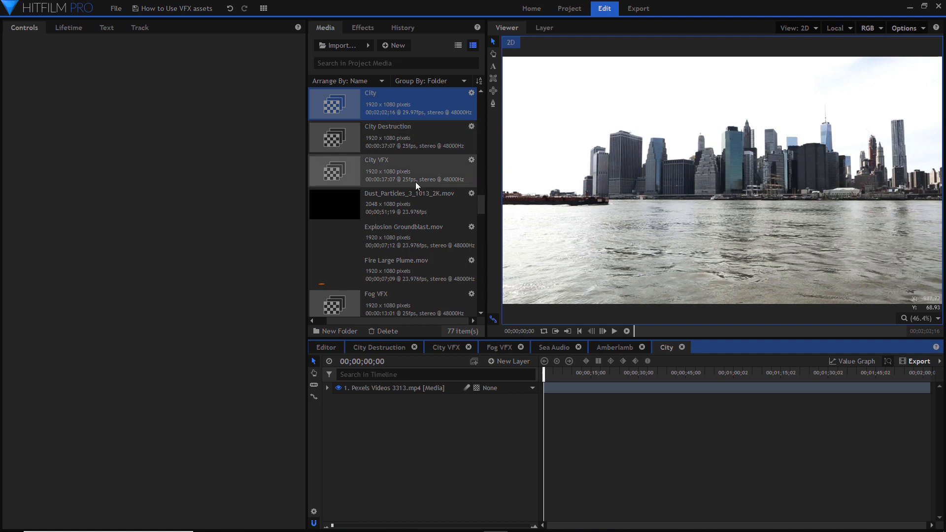
Step: Add the 30 fps Straight_Smoke_Plume_3_0765_2K.mov clip as a layer above the skyline footage in the City composite
{"action": "scroll", "coordinate": [415, 182], "scroll_direction": "down", "scroll_amount": 3}
{"action": "scroll", "coordinate": [415, 182], "scroll_direction": "down", "scroll_amount": 5}
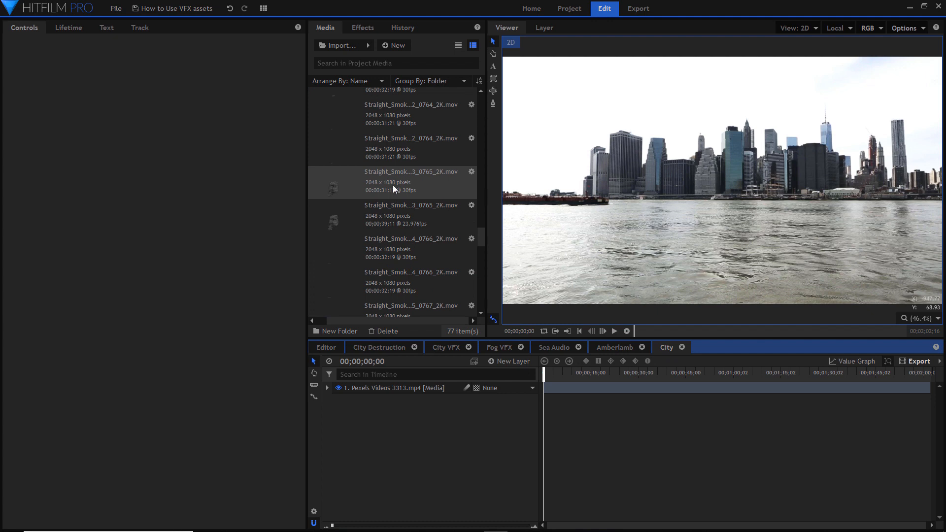
{"action": "left_click_drag", "start_coordinate": [403, 180], "coordinate": [421, 386]}
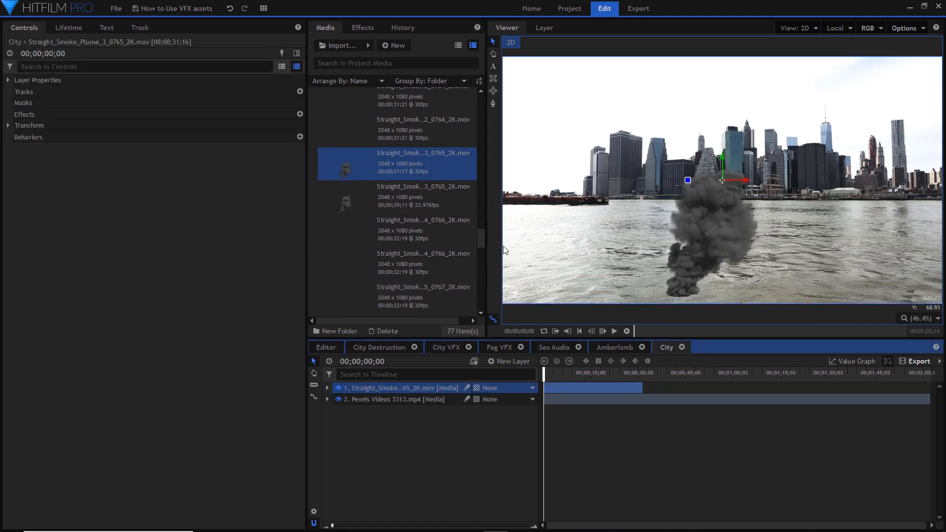
Step: Scale the smoke plume to about 76.3% and position it at about -66.3, 455.2, with its base on the dark flat-roofed building
{"action": "left_click_drag", "start_coordinate": [723, 158], "coordinate": [723, 45]}
{"action": "scroll", "coordinate": [698, 138], "scroll_direction": "down", "scroll_amount": 1}
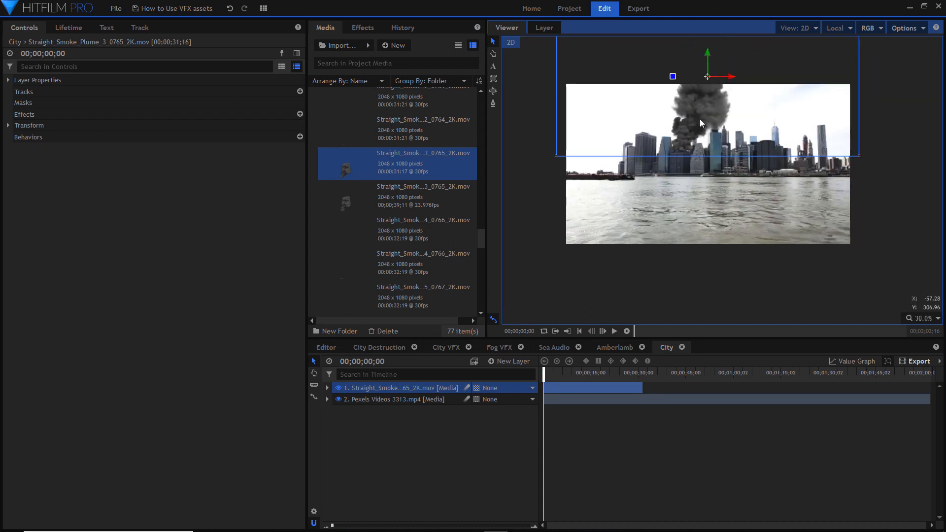
{"action": "scroll", "coordinate": [765, 105], "scroll_direction": "up", "scroll_amount": 3}
{"action": "left_click_drag", "start_coordinate": [764, 105], "coordinate": [761, 106]}
{"action": "left_click_drag", "start_coordinate": [712, 285], "coordinate": [723, 211]}
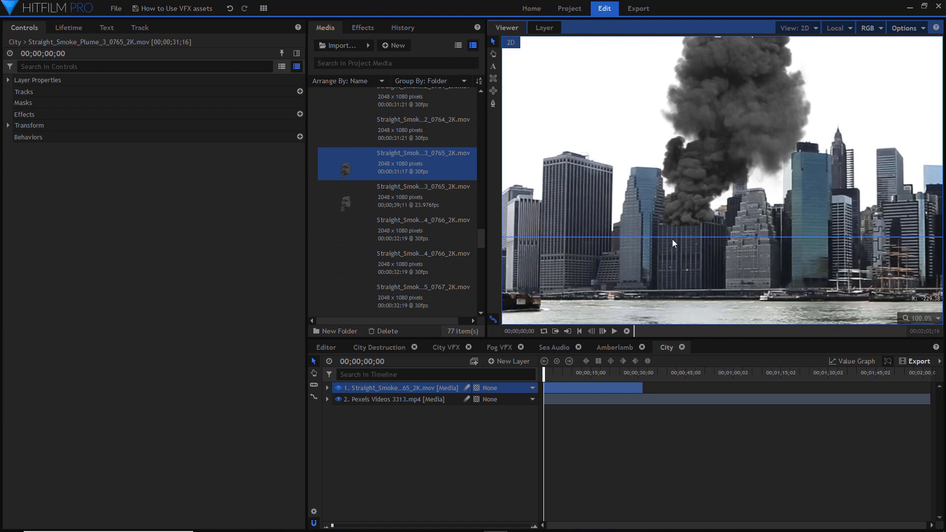
Step: Lower the smoke layer's opacity to 58% in its transform properties
{"action": "left_click", "coordinate": [369, 391]}
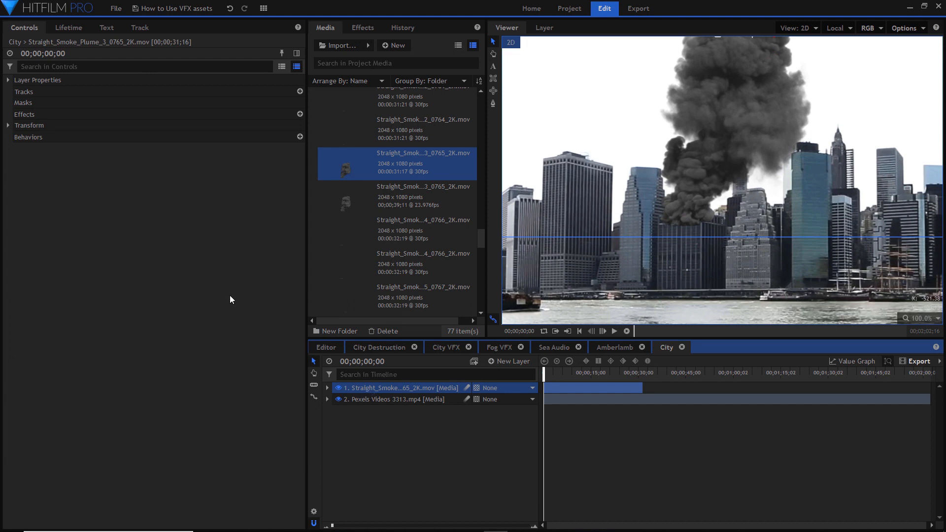
{"action": "left_click", "coordinate": [7, 126]}
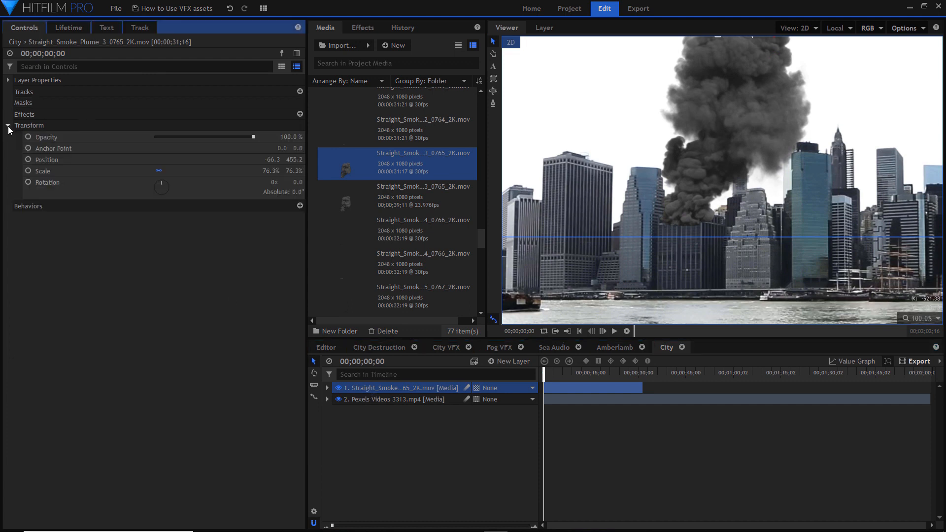
{"action": "left_click_drag", "start_coordinate": [231, 136], "coordinate": [212, 143]}
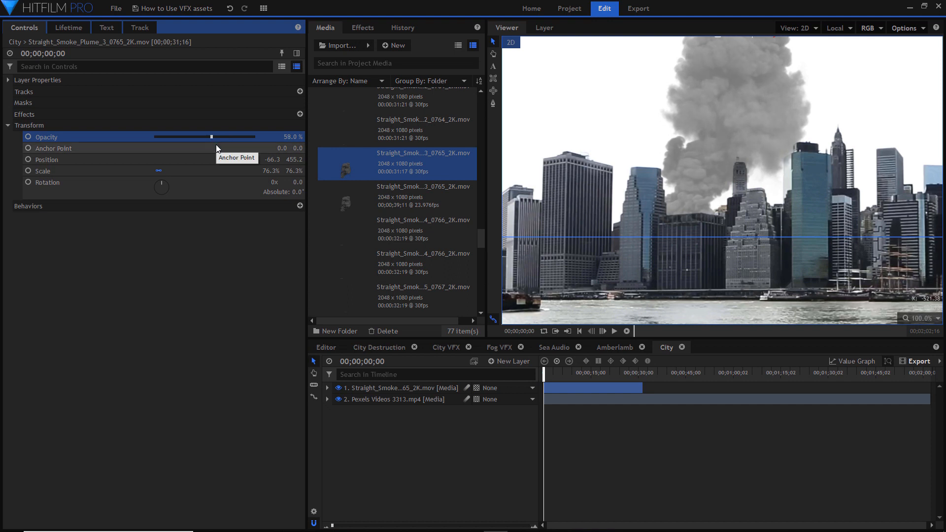
Step: Draw a five-point pen mask on the smoke layer around the dark flat-roofed building, fitting its upper corner to the roofline
{"action": "left_click", "coordinate": [493, 104]}
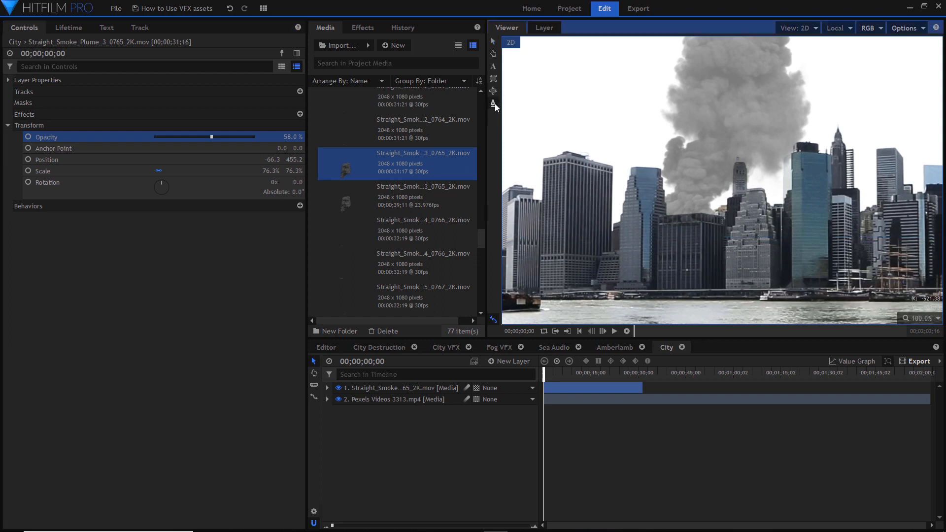
{"action": "scroll", "coordinate": [664, 217], "scroll_direction": "up", "scroll_amount": 2}
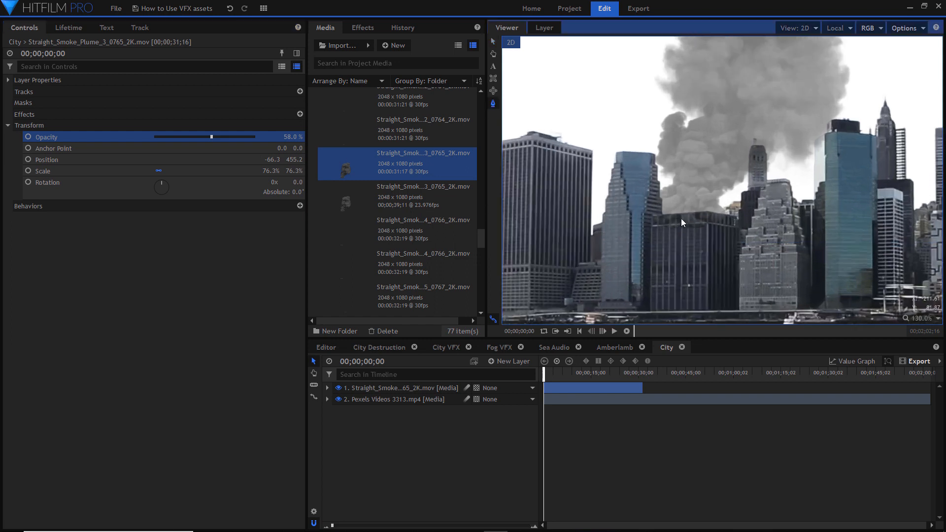
{"action": "left_click", "coordinate": [636, 152]}
{"action": "left_click", "coordinate": [700, 148]}
{"action": "left_click", "coordinate": [734, 153]}
{"action": "left_click", "coordinate": [736, 262]}
{"action": "left_click", "coordinate": [630, 262]}
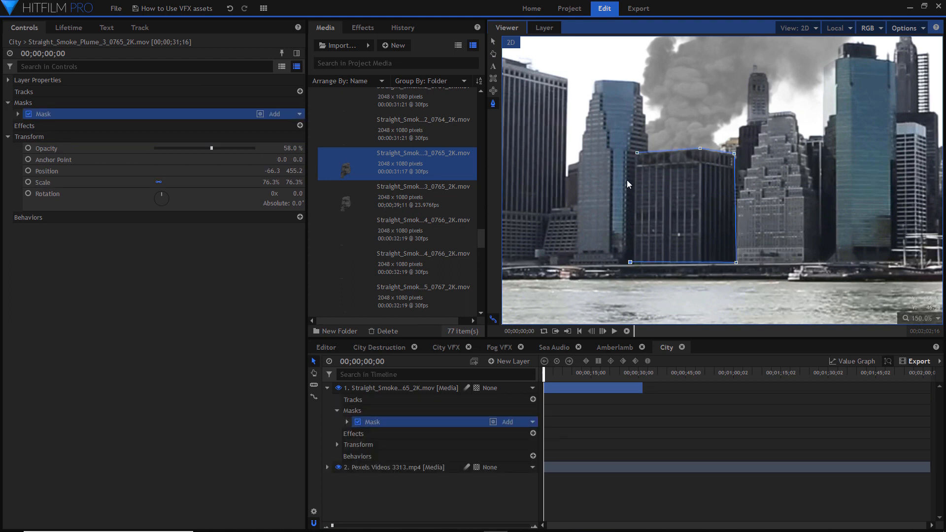
{"action": "left_click", "coordinate": [637, 153]}
{"action": "left_click_drag", "start_coordinate": [637, 154], "coordinate": [635, 153]}
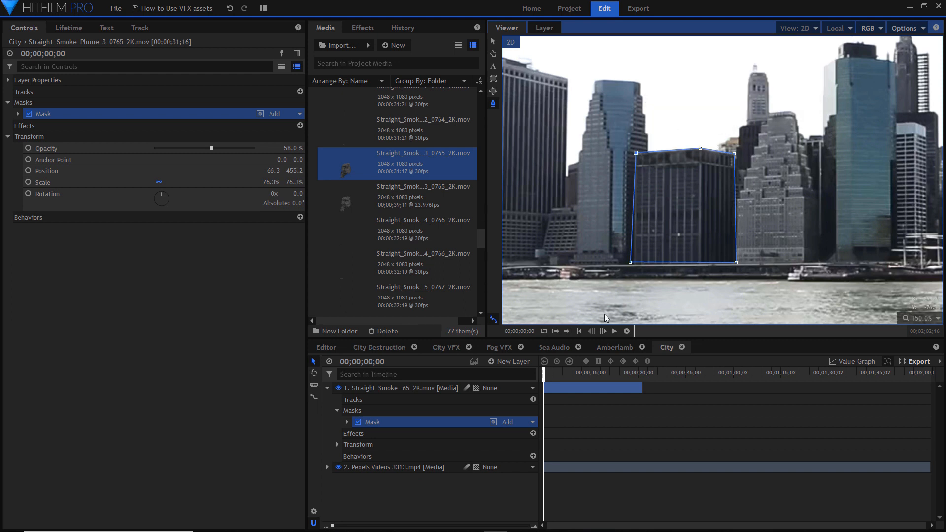
{"action": "left_click", "coordinate": [499, 489]}
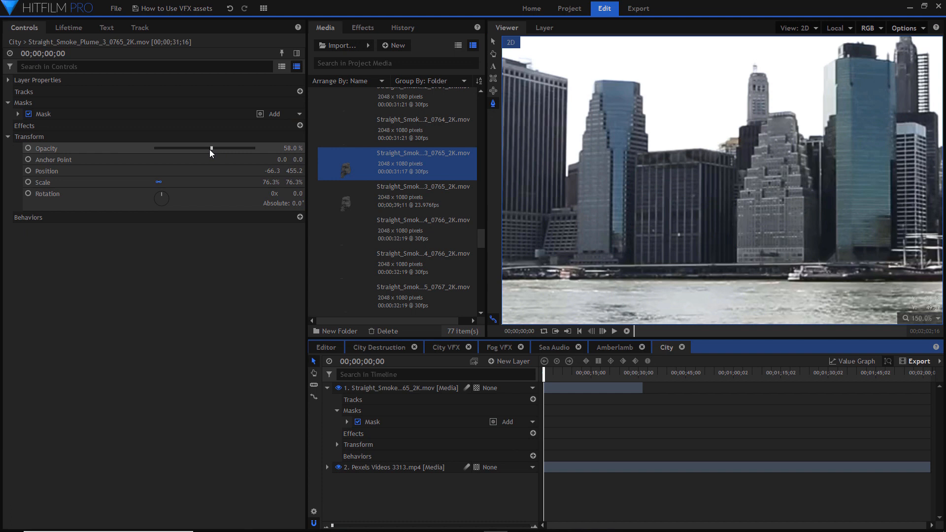
Step: Raise the smoke layer's opacity to 73% and invert its mask
{"action": "left_click_drag", "start_coordinate": [211, 149], "coordinate": [310, 157]}
{"action": "left_click_drag", "start_coordinate": [253, 148], "coordinate": [228, 148]}
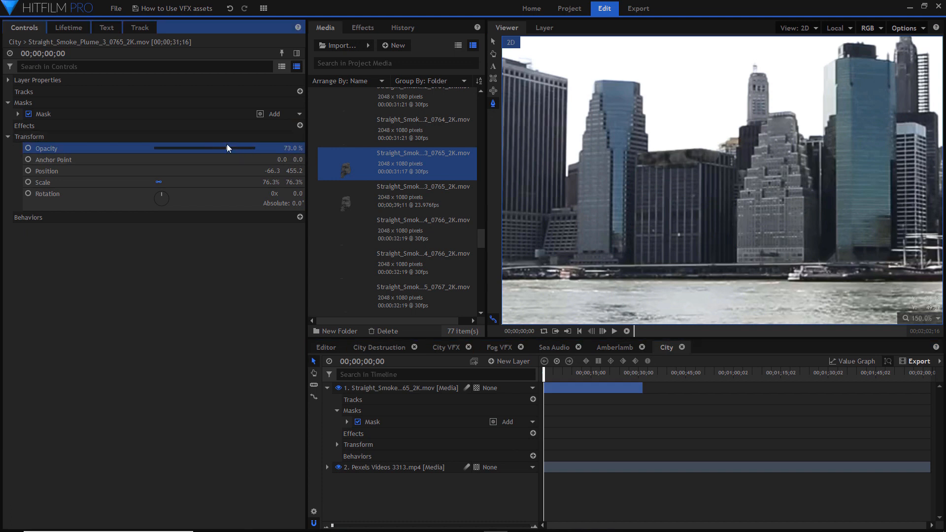
{"action": "left_click", "coordinate": [260, 115]}
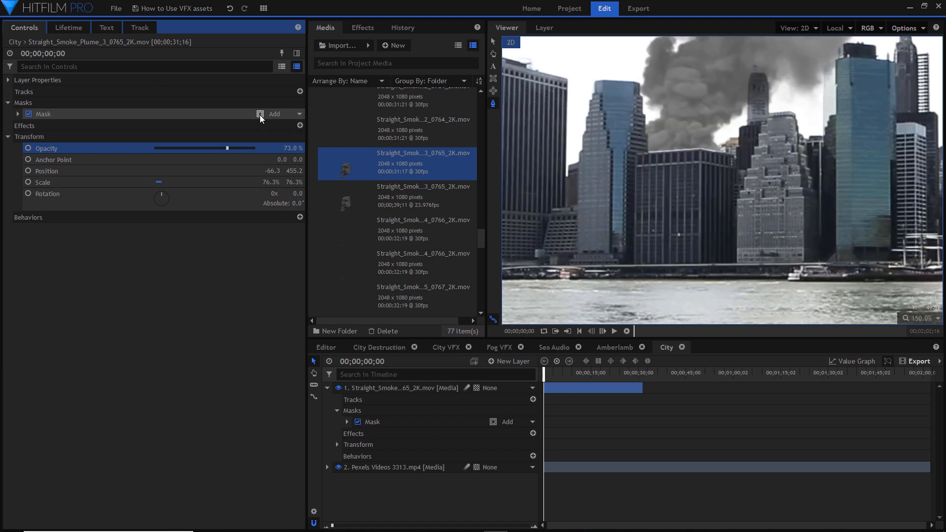
Step: Feather the building mask inward (In) with a feather strength of 8 px, and set the smoke layer's opacity to 70%
{"action": "scroll", "coordinate": [709, 160], "scroll_direction": "up", "scroll_amount": 4}
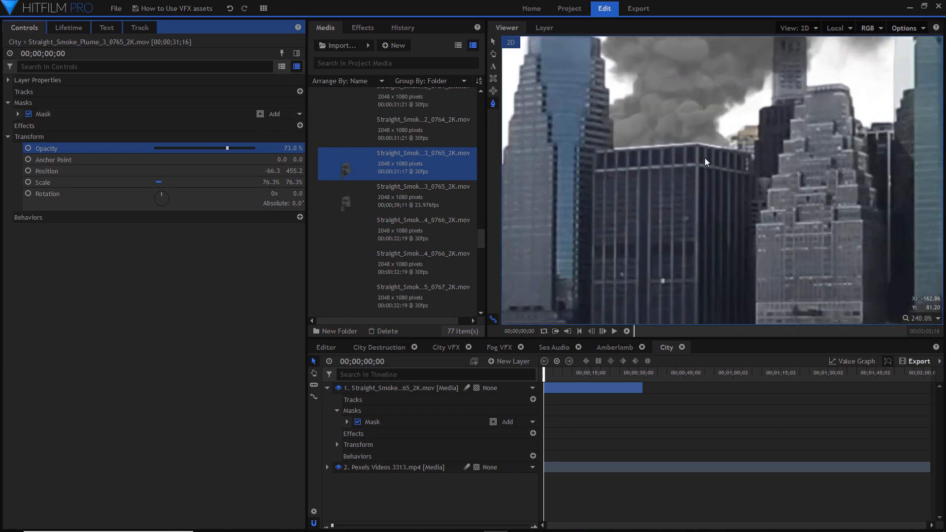
{"action": "scroll", "coordinate": [652, 183], "scroll_direction": "down", "scroll_amount": 3}
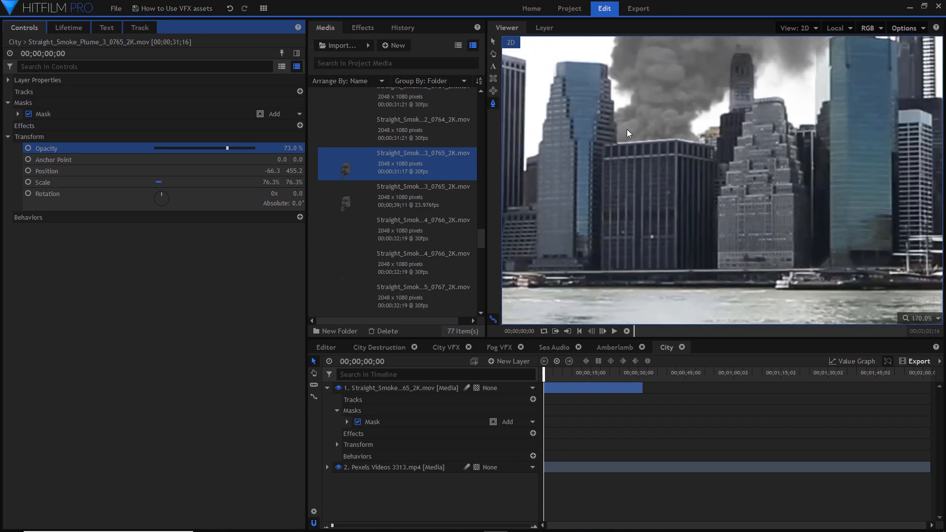
{"action": "scroll", "coordinate": [695, 76], "scroll_direction": "down", "scroll_amount": 3}
{"action": "left_click_drag", "start_coordinate": [685, 100], "coordinate": [675, 166]}
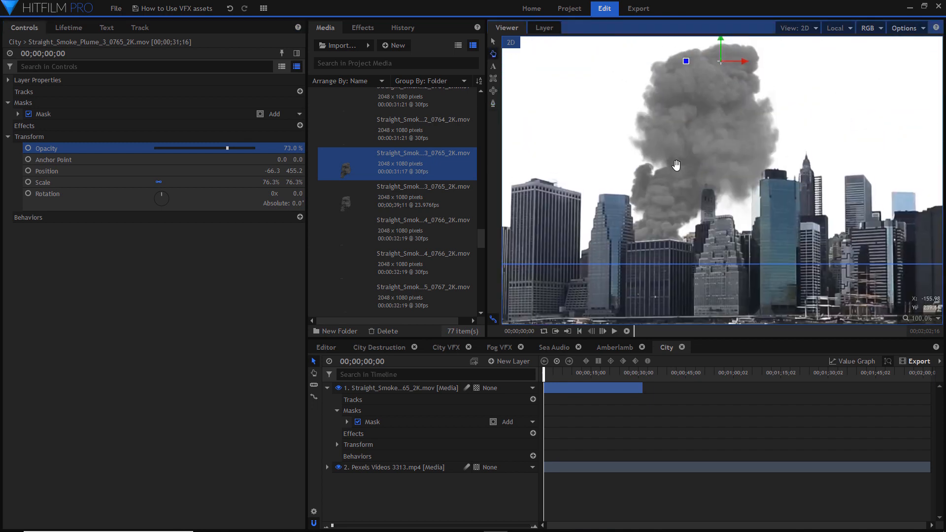
{"action": "scroll", "coordinate": [678, 165], "scroll_direction": "down", "scroll_amount": 2}
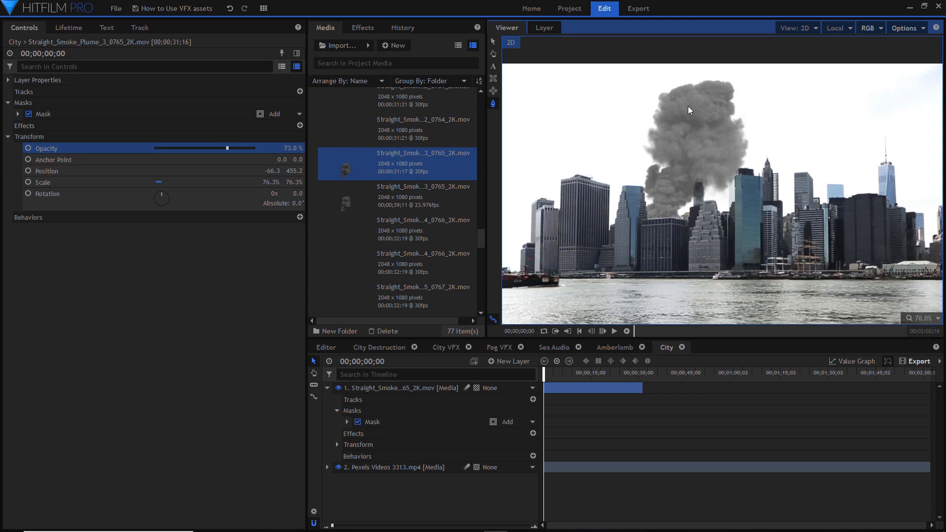
{"action": "scroll", "coordinate": [661, 226], "scroll_direction": "up", "scroll_amount": 4}
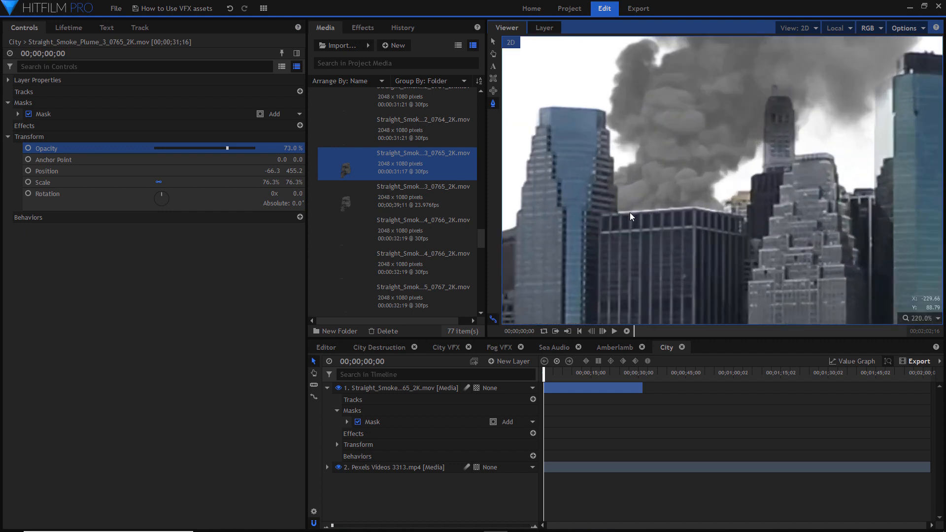
{"action": "left_click", "coordinate": [18, 114]}
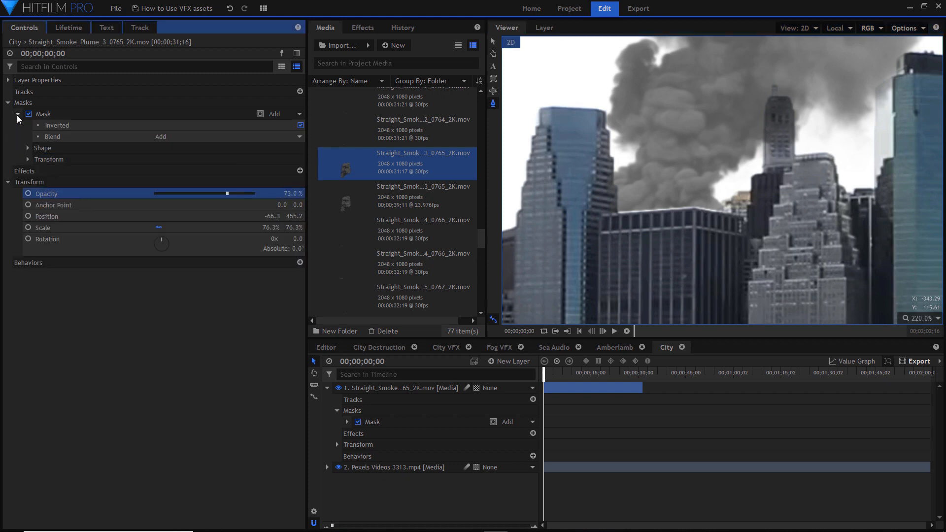
{"action": "left_click", "coordinate": [27, 147]}
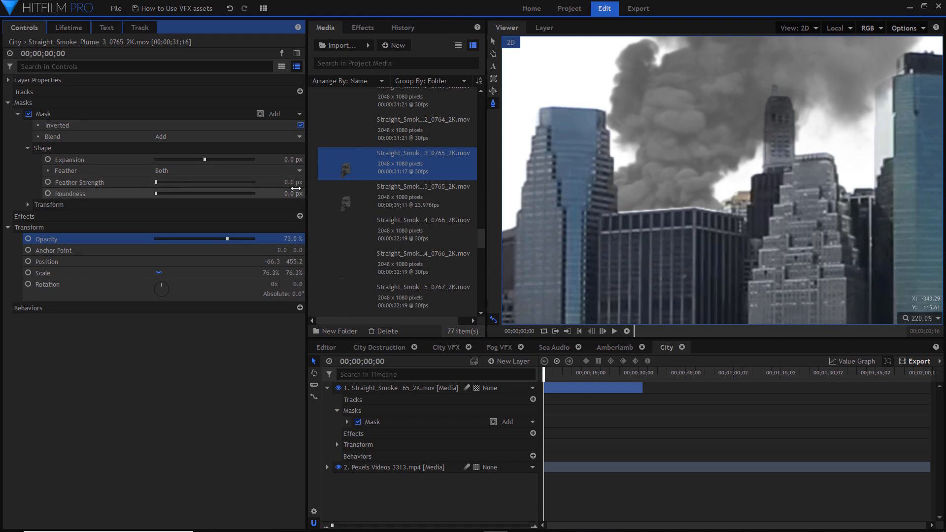
{"action": "left_click_drag", "start_coordinate": [293, 183], "coordinate": [294, 183]}
{"action": "left_click", "coordinate": [288, 171]}
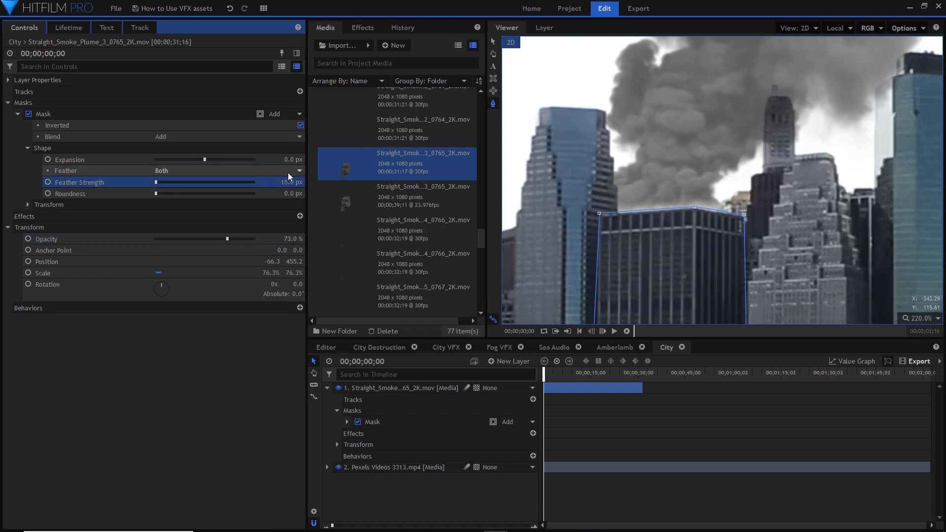
{"action": "left_click", "coordinate": [216, 201]}
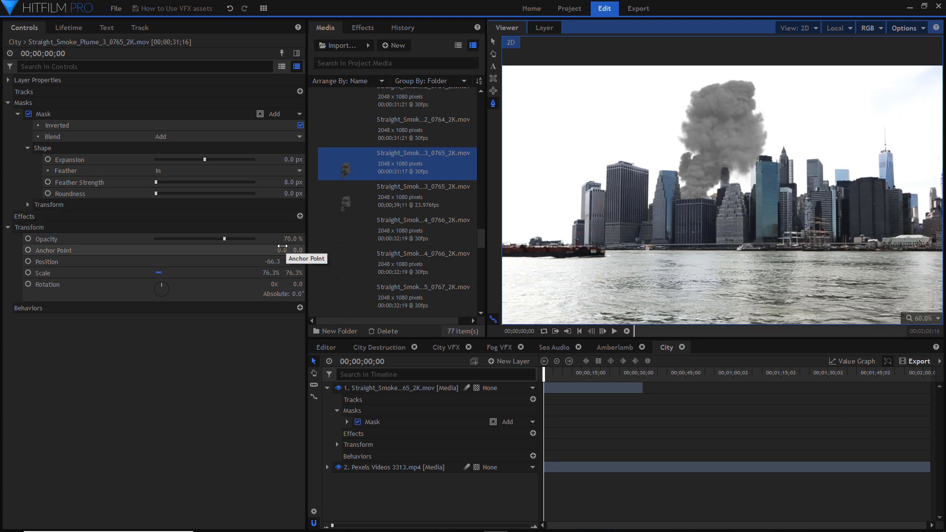
Step: Examine how the smoke blends with the masked roof edge and the surrounding skyline at close and wide range
{"action": "scroll", "coordinate": [624, 196], "scroll_direction": "up", "scroll_amount": 3}
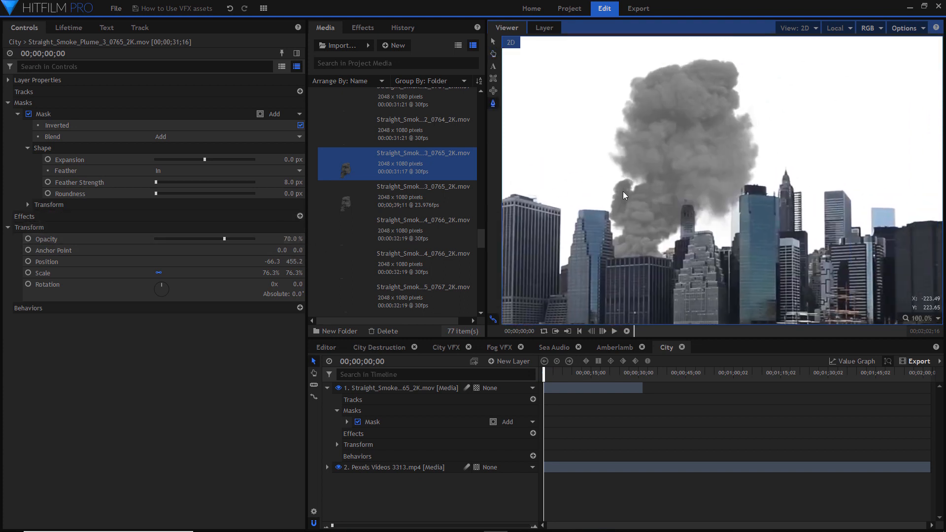
{"action": "scroll", "coordinate": [654, 219], "scroll_direction": "down", "scroll_amount": 3}
{"action": "left_click_drag", "start_coordinate": [633, 264], "coordinate": [604, 234]}
{"action": "scroll", "coordinate": [742, 208], "scroll_direction": "up", "scroll_amount": 6}
{"action": "scroll", "coordinate": [742, 208], "scroll_direction": "up", "scroll_amount": 3}
{"action": "left_click_drag", "start_coordinate": [742, 208], "coordinate": [699, 167]}
{"action": "scroll", "coordinate": [654, 158], "scroll_direction": "down", "scroll_amount": 3}
{"action": "scroll", "coordinate": [718, 172], "scroll_direction": "down", "scroll_amount": 2}
{"action": "scroll", "coordinate": [718, 172], "scroll_direction": "up", "scroll_amount": 3}
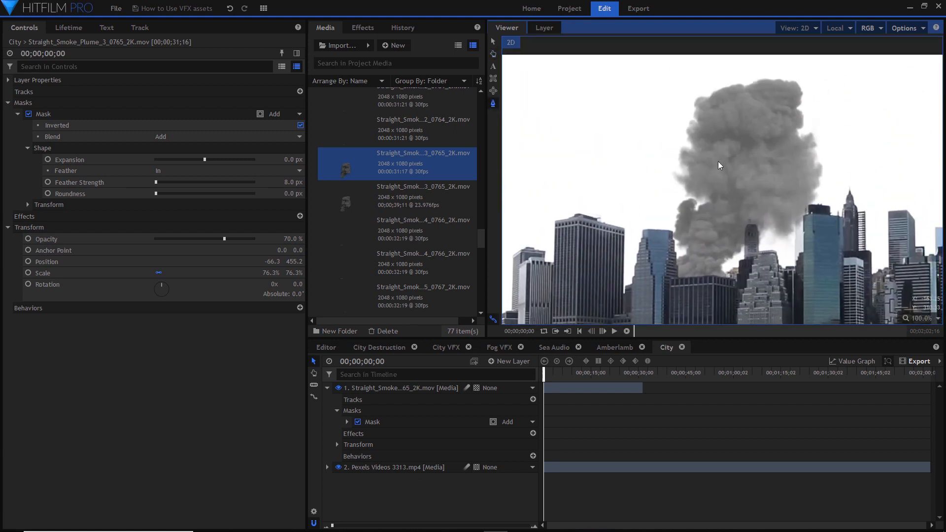
{"action": "scroll", "coordinate": [731, 148], "scroll_direction": "up", "scroll_amount": 3}
{"action": "scroll", "coordinate": [731, 148], "scroll_direction": "down", "scroll_amount": 1}
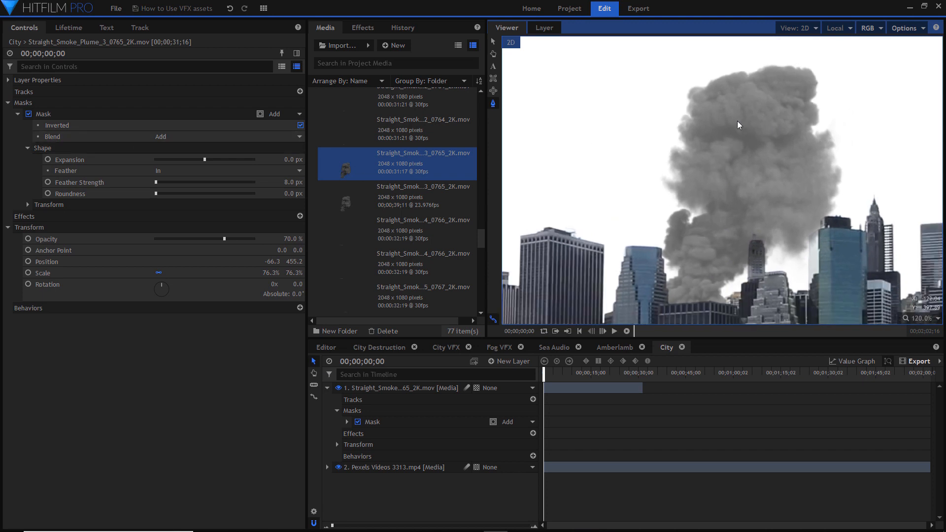
Step: Find the Lens Blur effect and apply it to the smoke plume layer
{"action": "left_click", "coordinate": [28, 148]}
{"action": "left_click", "coordinate": [18, 114]}
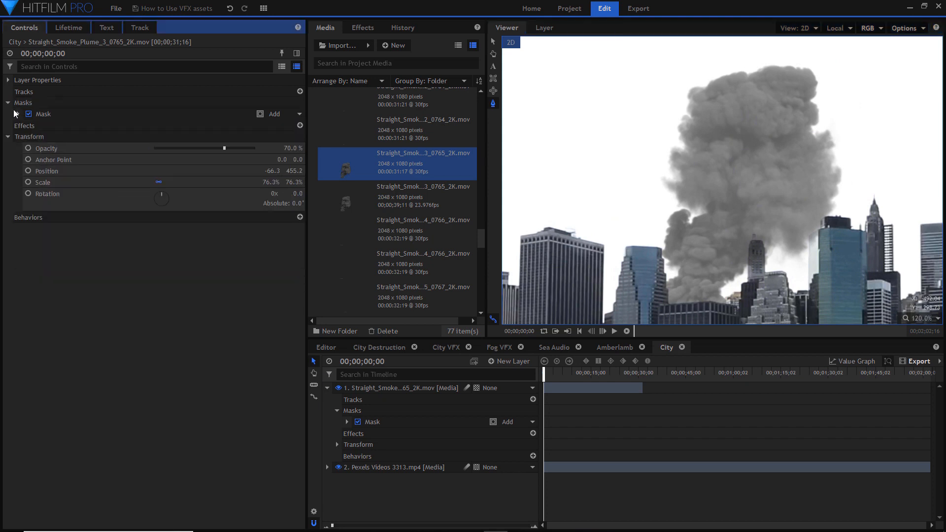
{"action": "left_click", "coordinate": [363, 30]}
{"action": "left_click", "coordinate": [363, 46]}
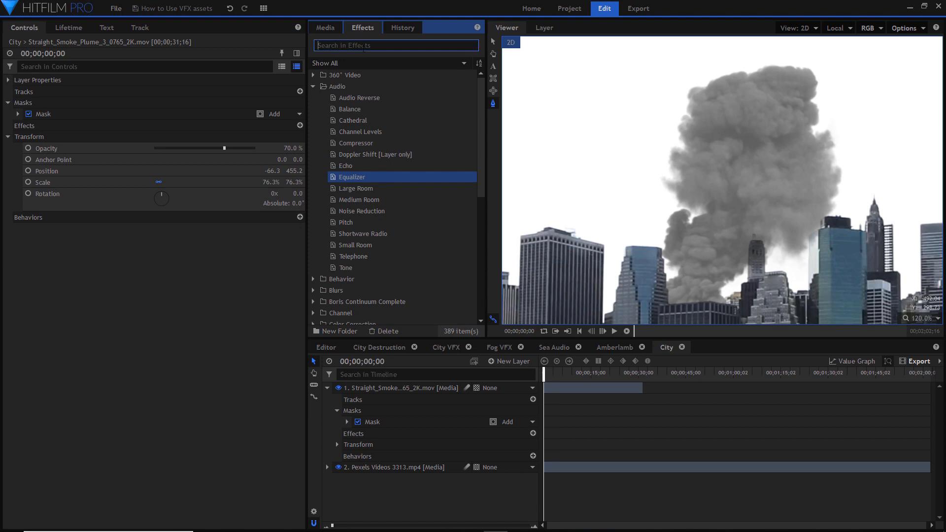
{"action": "type", "text": "lens"}
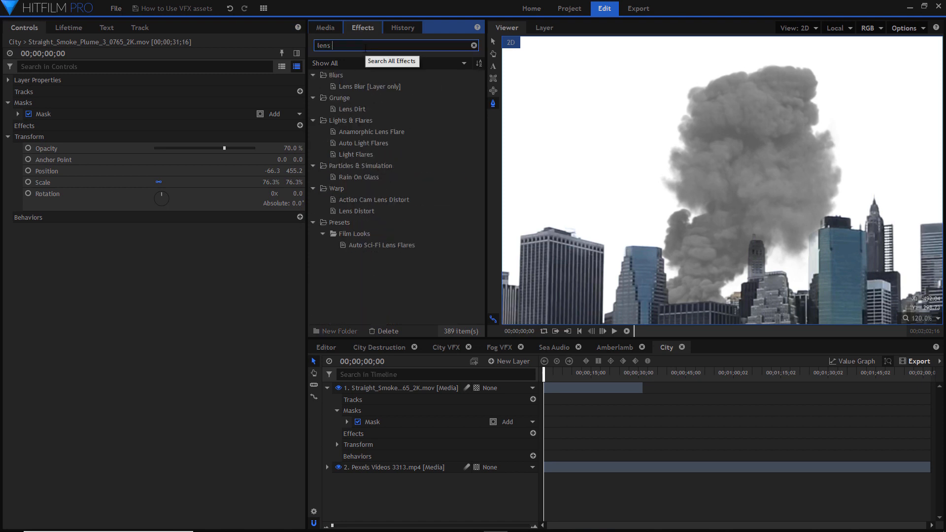
{"action": "left_click_drag", "start_coordinate": [345, 87], "coordinate": [91, 153]}
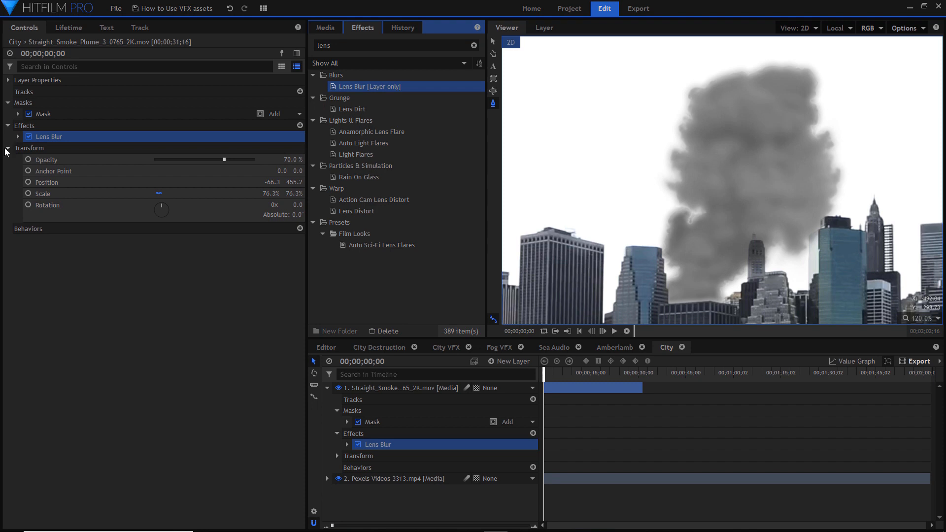
Step: Set the Lens Blur radius on the smoke layer to 10 px
{"action": "left_click", "coordinate": [6, 148]}
{"action": "left_click", "coordinate": [17, 137]}
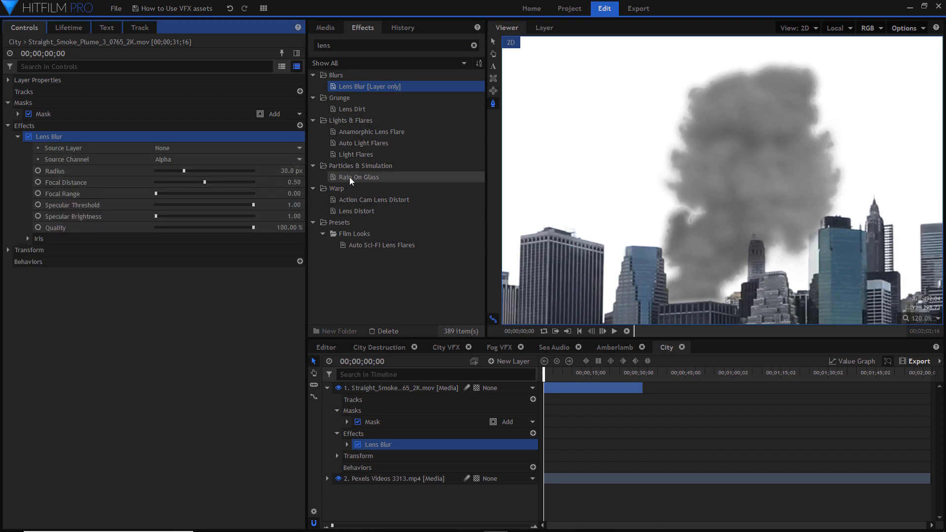
{"action": "left_click", "coordinate": [285, 171]}
{"action": "type", "text": "10"}
{"action": "key", "text": "Return"}
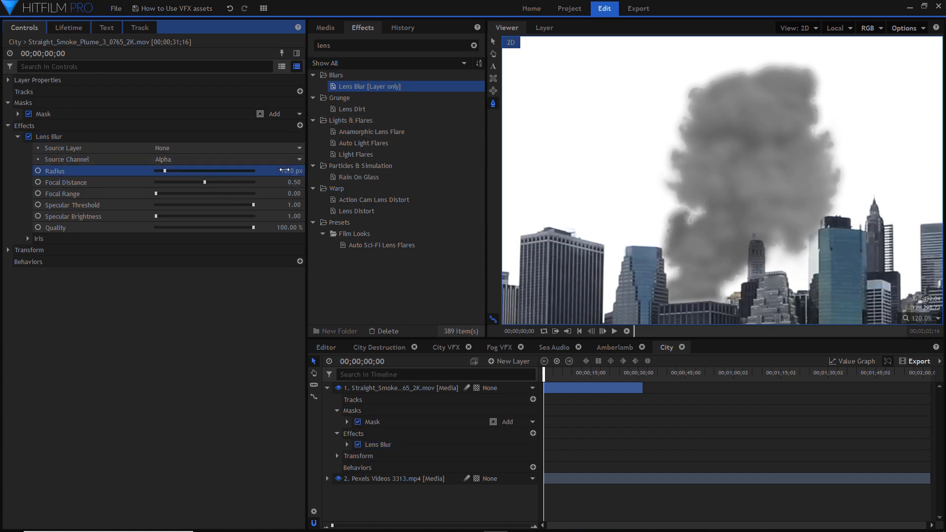
Step: Set the Lens Blur's focal distance to 0.85 and its focal range to 0.35
{"action": "left_click", "coordinate": [295, 182]}
{"action": "type", "text": "."}
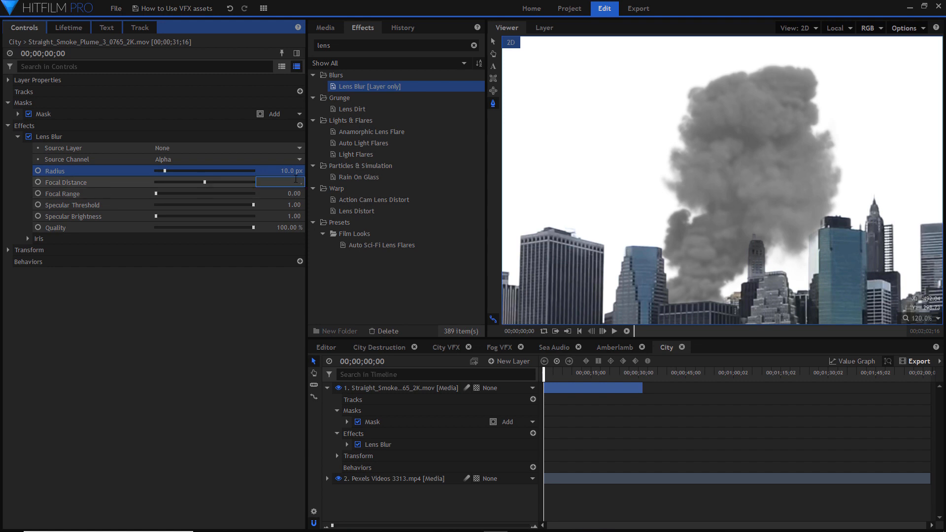
{"action": "type", "text": "85"}
{"action": "key", "text": "Return"}
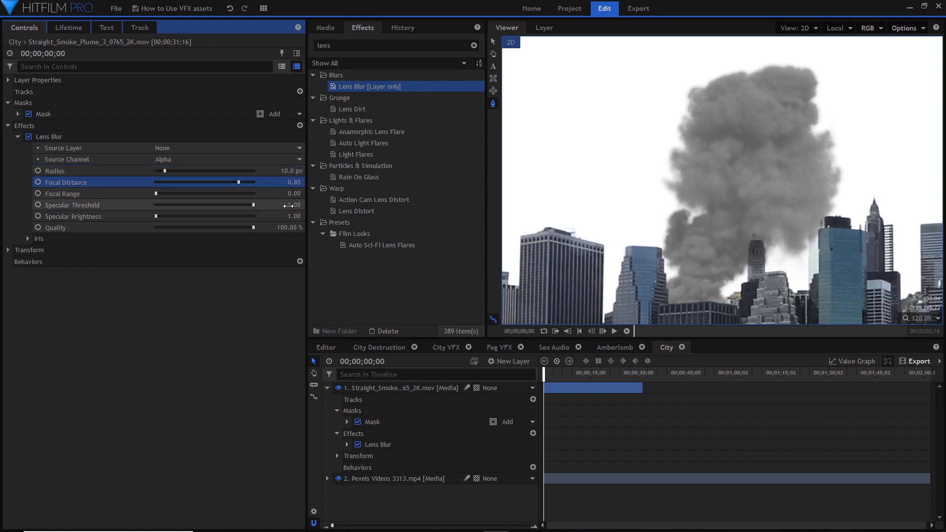
{"action": "left_click", "coordinate": [289, 194]}
{"action": "type", "text": "."}
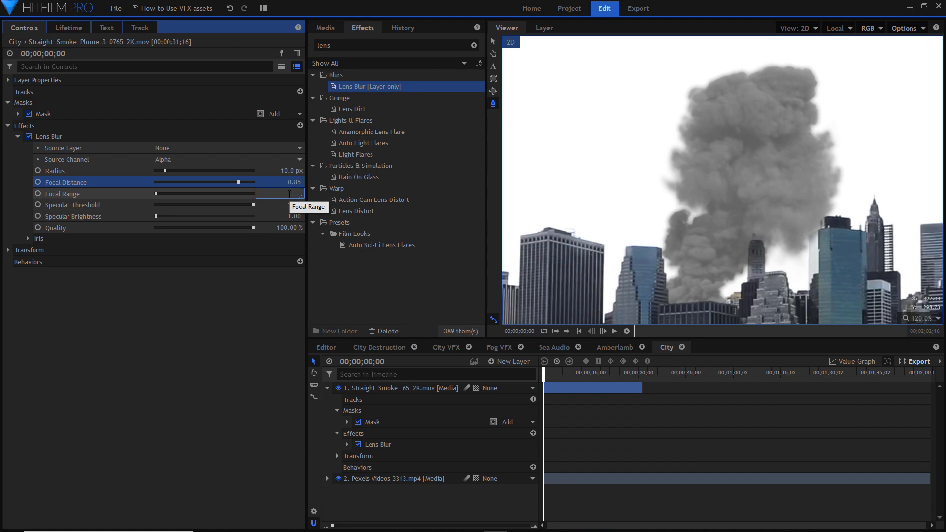
{"action": "type", "text": "35"}
{"action": "key", "text": "Return"}
Step: Examine the softened smoke against the whole skyline fitted in view and at close range
{"action": "scroll", "coordinate": [901, 251], "scroll_direction": "down", "scroll_amount": 1}
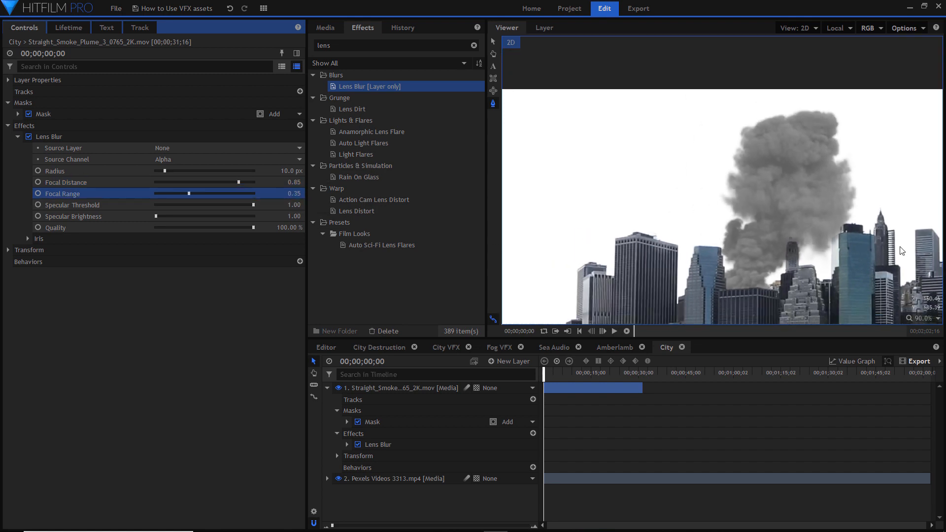
{"action": "scroll", "coordinate": [901, 251], "scroll_direction": "down", "scroll_amount": 2}
{"action": "left_click", "coordinate": [921, 319]}
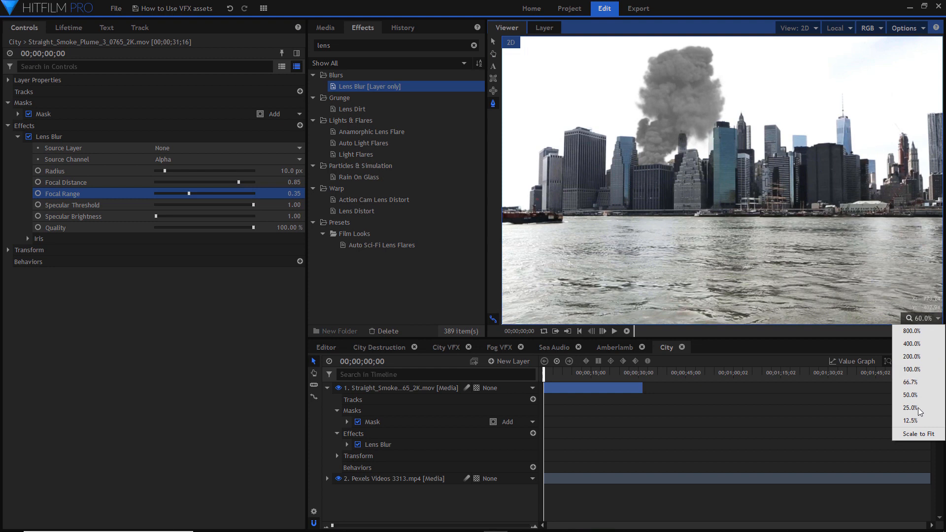
{"action": "left_click", "coordinate": [918, 434]}
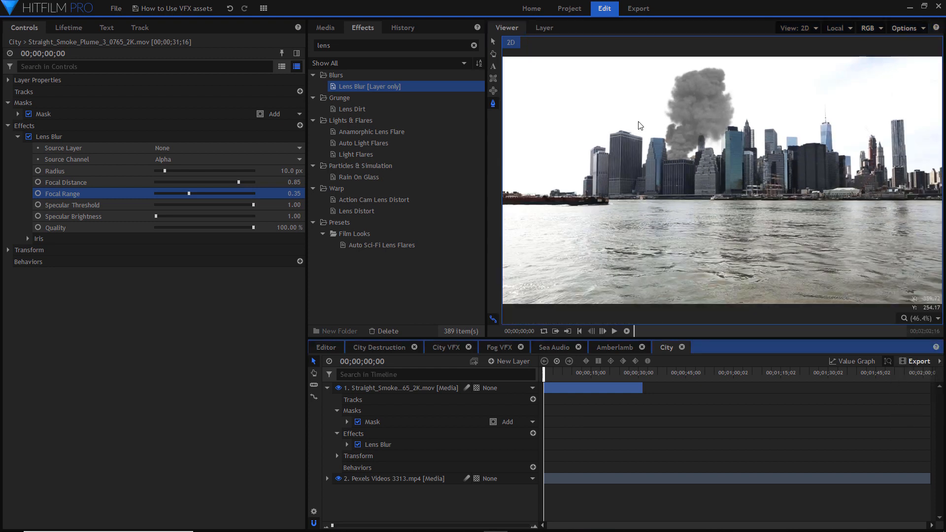
{"action": "scroll", "coordinate": [718, 124], "scroll_direction": "up", "scroll_amount": 3}
{"action": "left_click_drag", "start_coordinate": [718, 124], "coordinate": [669, 170]}
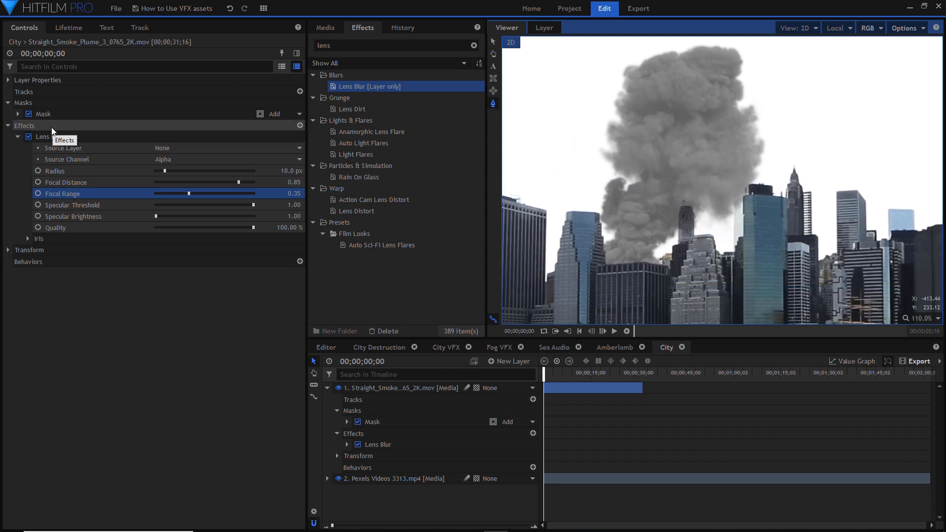
Step: Disable Lens Blur on the smoke layer and apply the plain Blur effect instead
{"action": "left_click", "coordinate": [28, 137]}
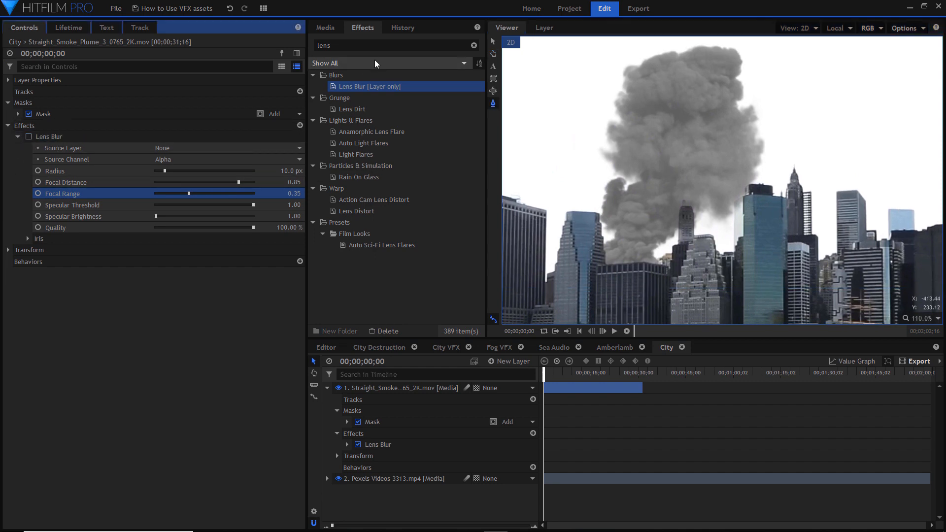
{"action": "left_click", "coordinate": [374, 45]}
{"action": "type", "text": "blur"}
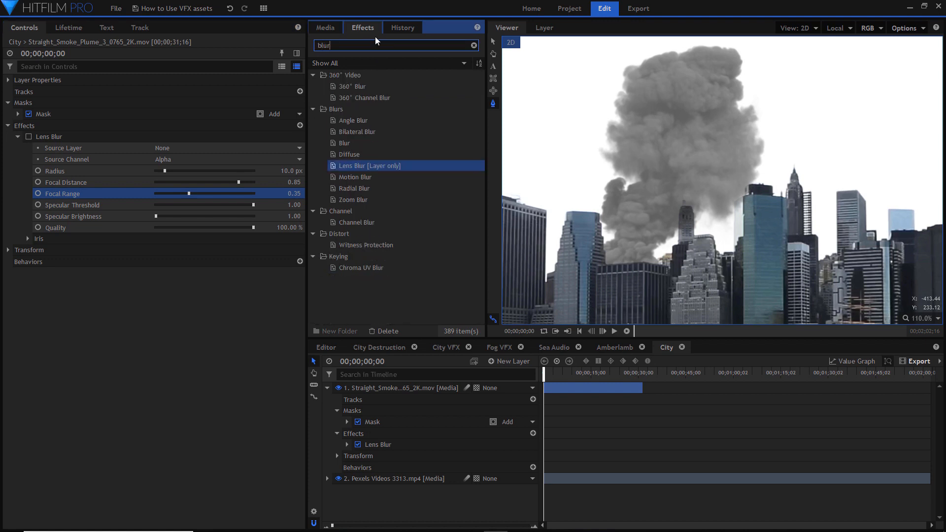
{"action": "left_click_drag", "start_coordinate": [344, 142], "coordinate": [148, 136]}
{"action": "left_click", "coordinate": [18, 148]}
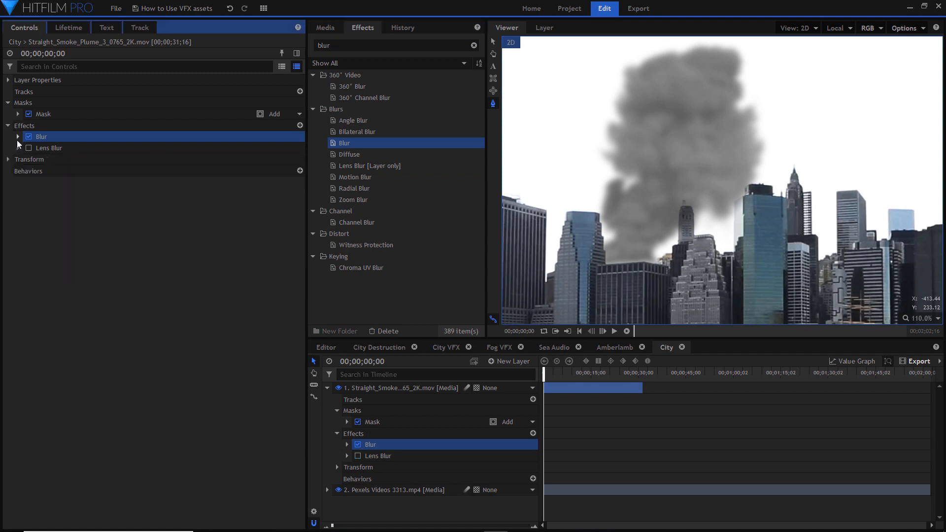
{"action": "left_click", "coordinate": [18, 136]}
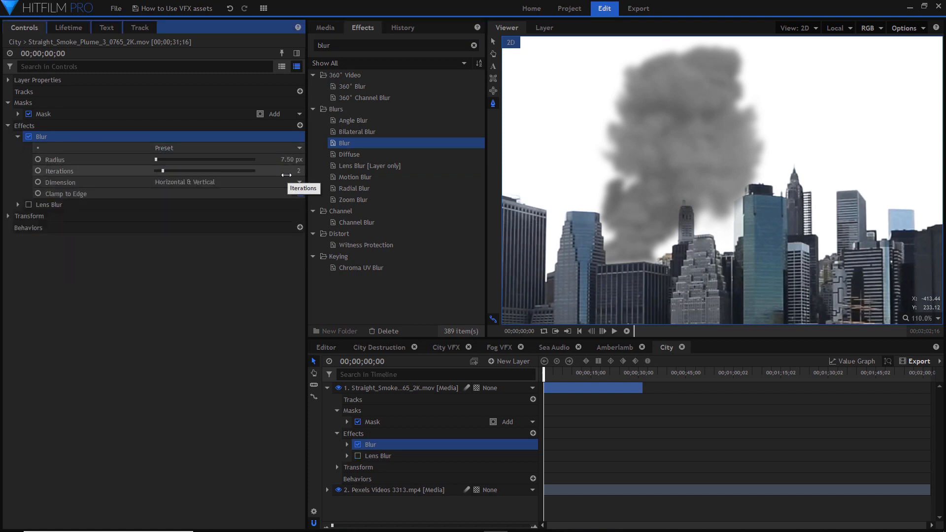
Step: Set the Blur effect's radius to 2 px and its iterations to 1
{"action": "left_click", "coordinate": [288, 160]}
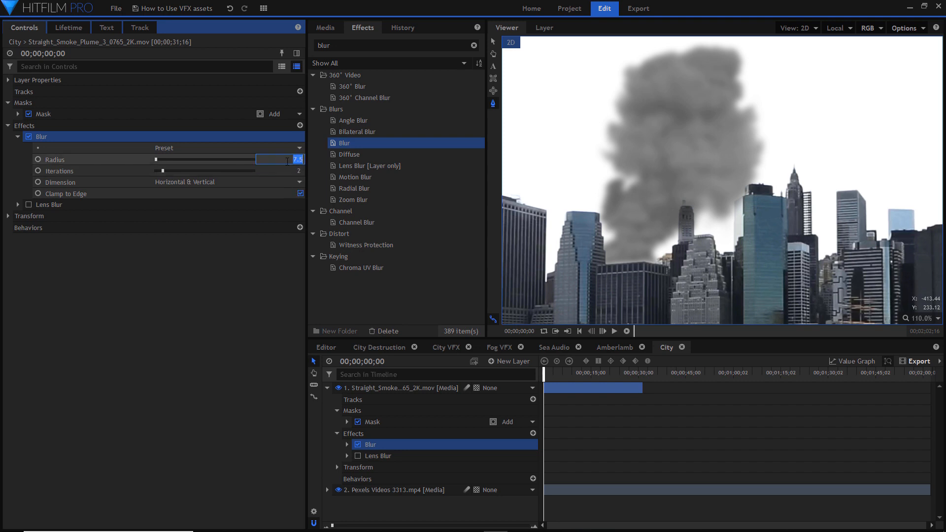
{"action": "type", "text": "2"}
{"action": "key", "text": "Return"}
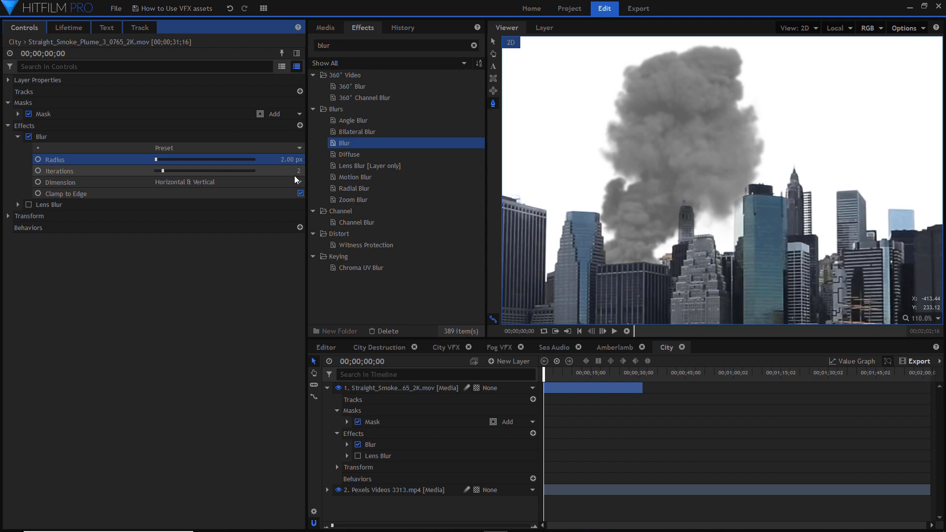
{"action": "left_click", "coordinate": [300, 171]}
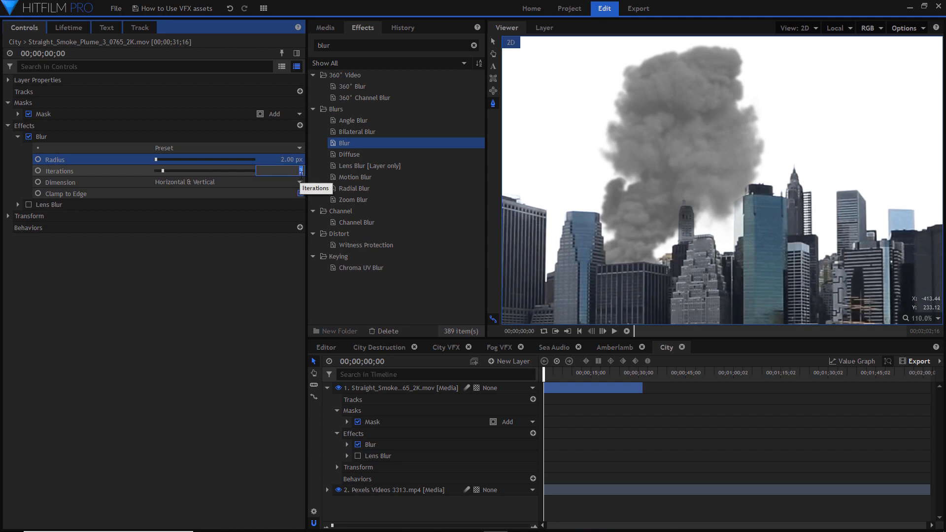
{"action": "type", "text": "1"}
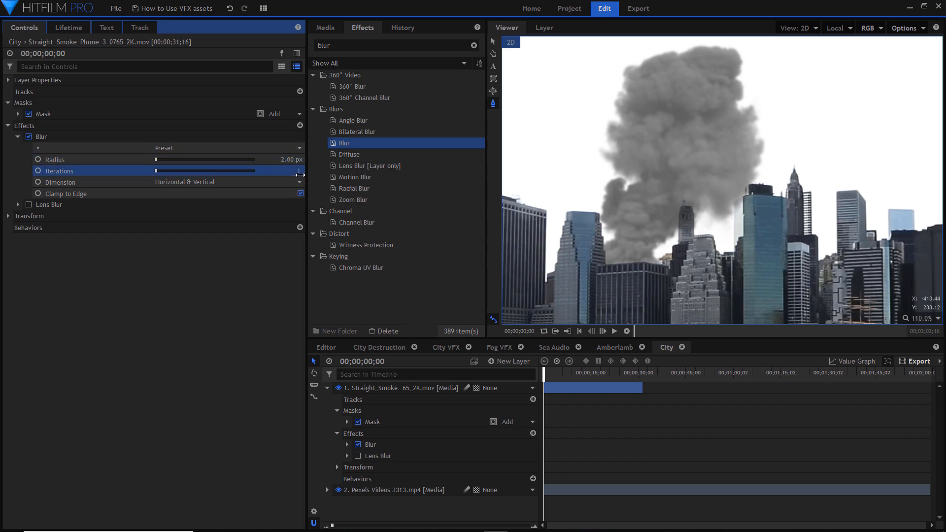
{"action": "left_click", "coordinate": [270, 282]}
Step: Disable the plain Blur effect and turn Lens Blur back on for the smoke layer
{"action": "left_click", "coordinate": [29, 137]}
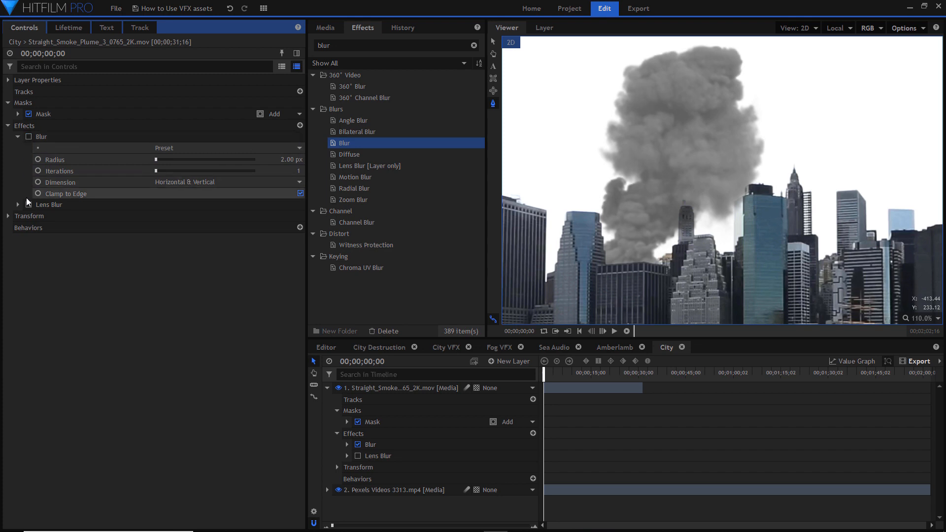
{"action": "left_click", "coordinate": [28, 205]}
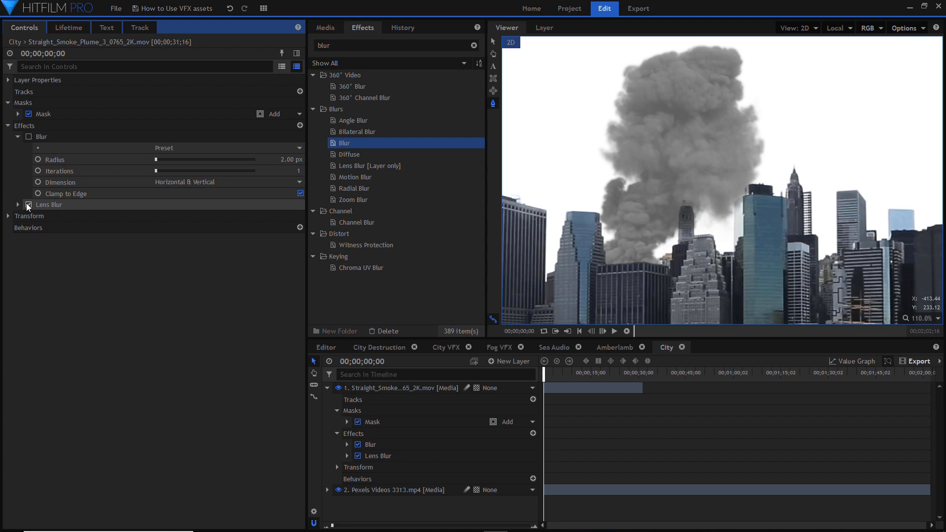
{"action": "left_click", "coordinate": [28, 205]}
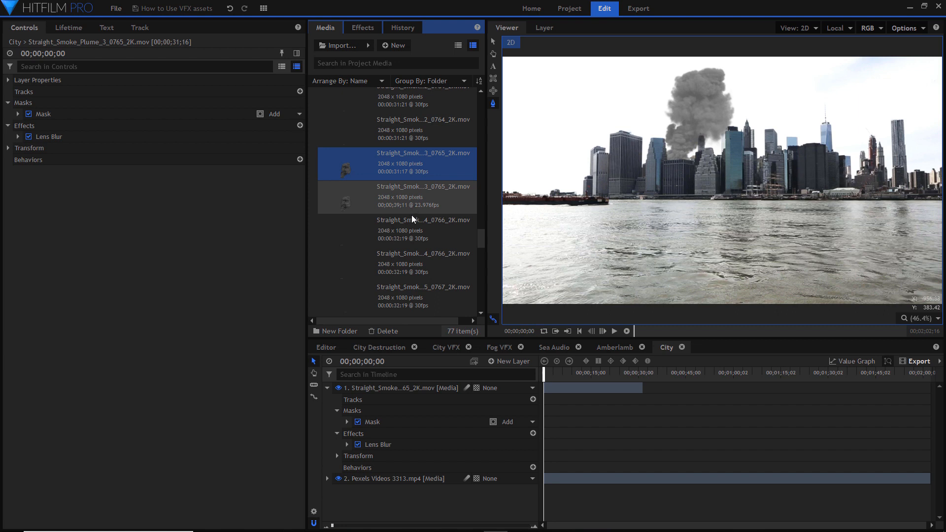
Step: Add Straight_Smoke_Plume_5_0767_2K.mov as the top layer and, at 00;00;05;14, move its smoke up toward the right part of the skyline
{"action": "scroll", "coordinate": [412, 265], "scroll_direction": "down", "scroll_amount": 5}
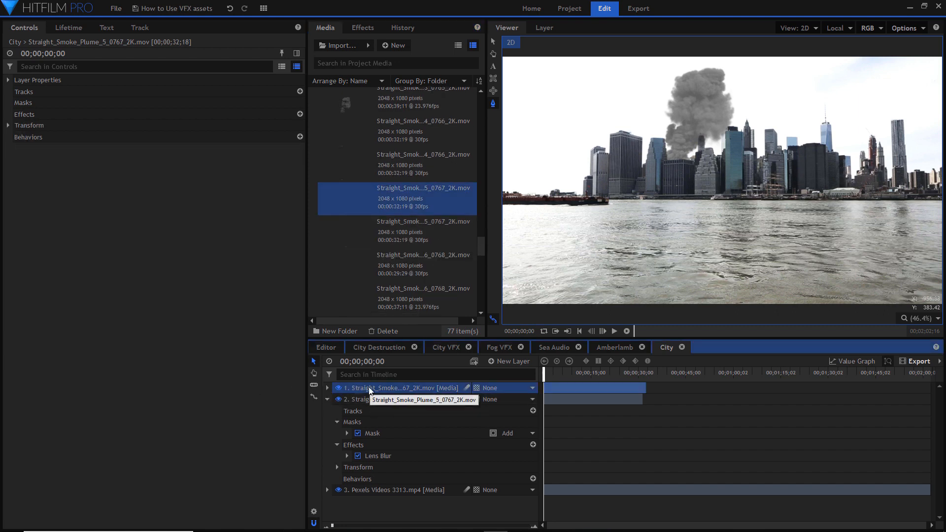
{"action": "left_click_drag", "start_coordinate": [545, 374], "coordinate": [562, 367]}
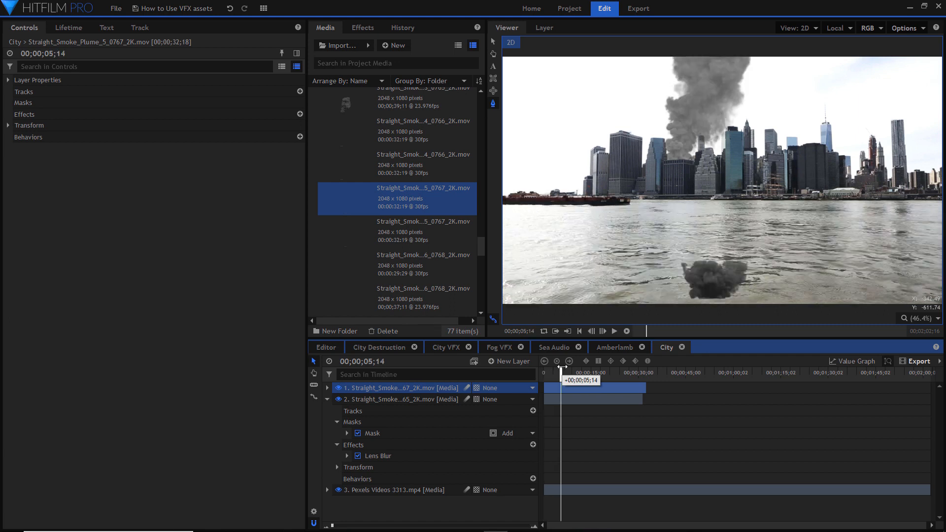
{"action": "left_click", "coordinate": [491, 41]}
{"action": "left_click", "coordinate": [492, 41]}
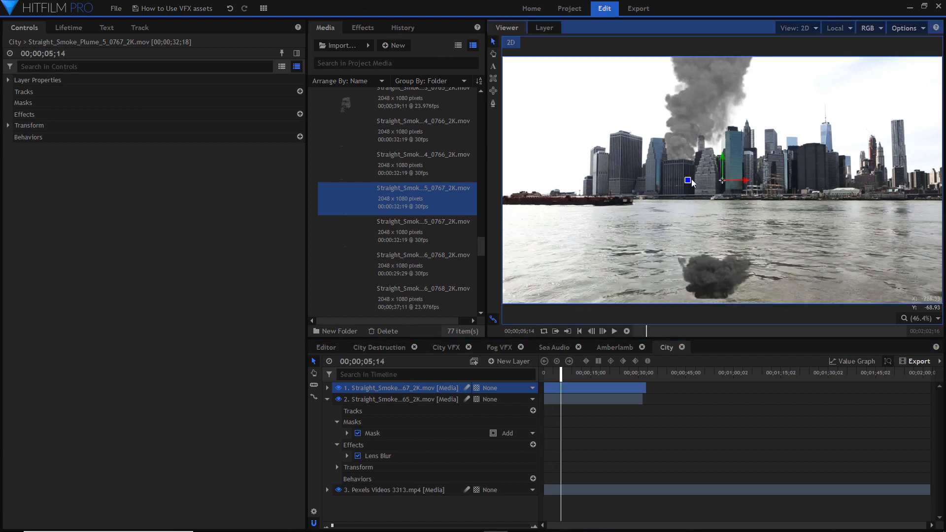
{"action": "left_click_drag", "start_coordinate": [720, 158], "coordinate": [842, 75]}
{"action": "left_click", "coordinate": [380, 389]}
{"action": "scroll", "coordinate": [832, 163], "scroll_direction": "up", "scroll_amount": 4}
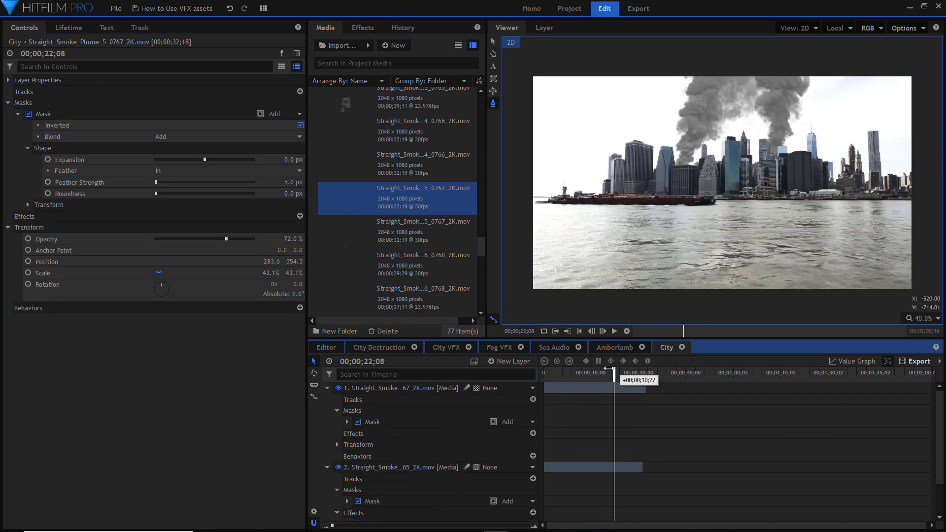
Step: Copy the Lens Blur effect from the Straight_Smoke_Plume_3_0765_2K.mov layer onto the Straight_Smoke_Plume_5_0767_2K.mov layer
{"action": "mouse_move", "coordinate": [601, 368]}
{"action": "left_mouse_down"}
{"action": "mouse_move", "coordinate": [566, 368]}
{"action": "mouse_move", "coordinate": [613, 367]}
{"action": "left_mouse_up"}
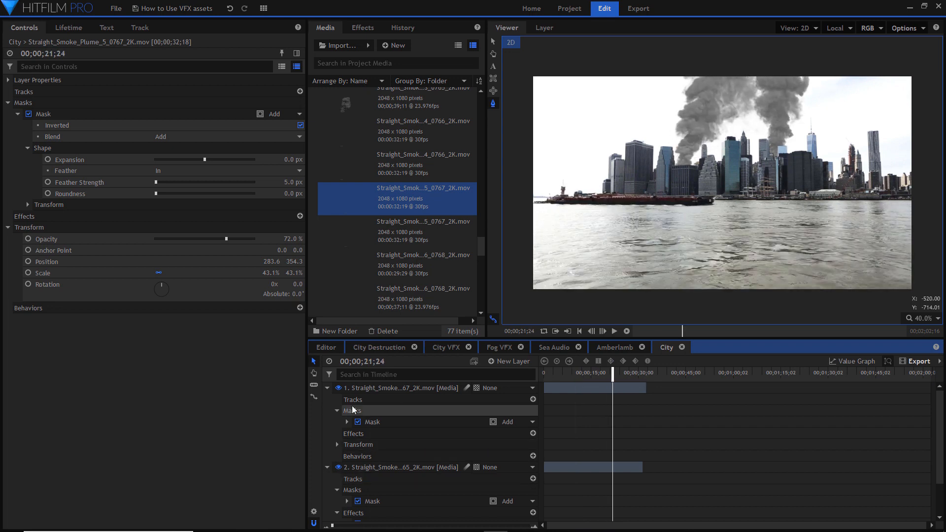
{"action": "left_click", "coordinate": [327, 388]}
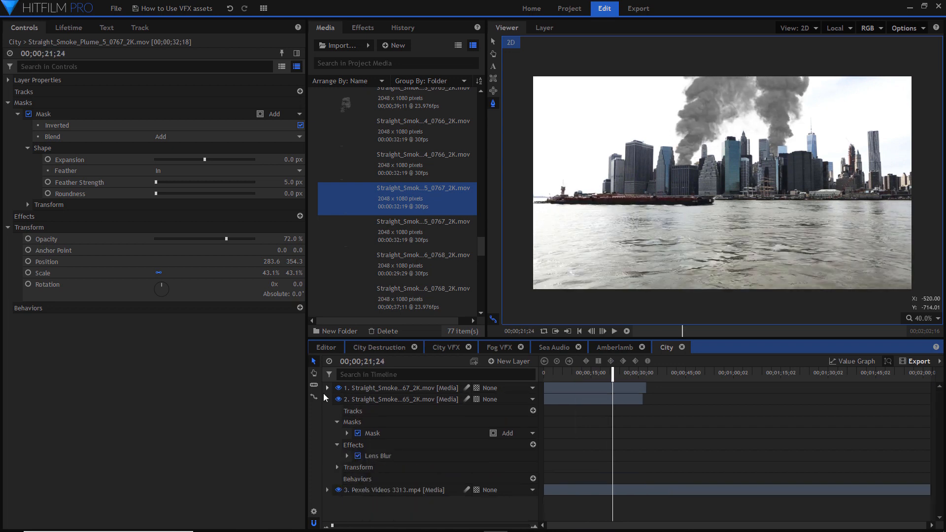
{"action": "left_click", "coordinate": [371, 456]}
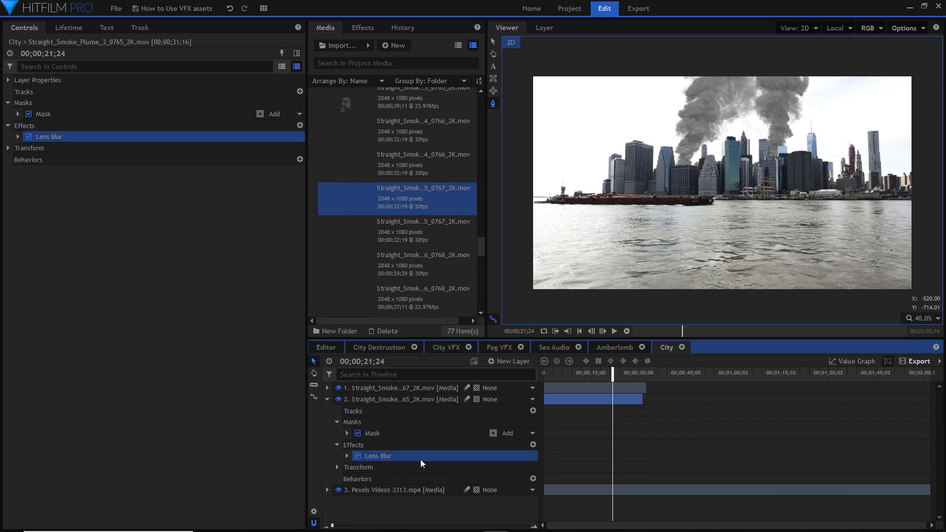
{"action": "left_click", "coordinate": [381, 388]}
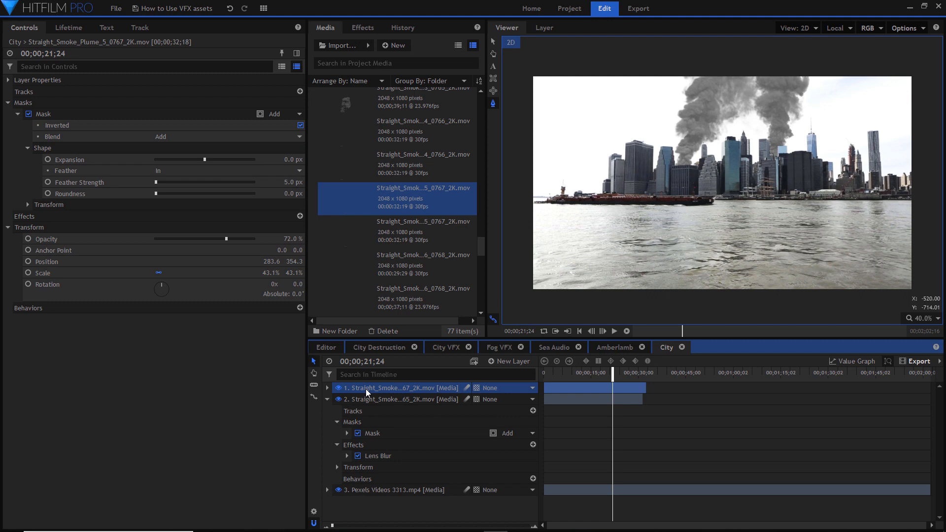
{"action": "key", "text": "ctrl+v"}
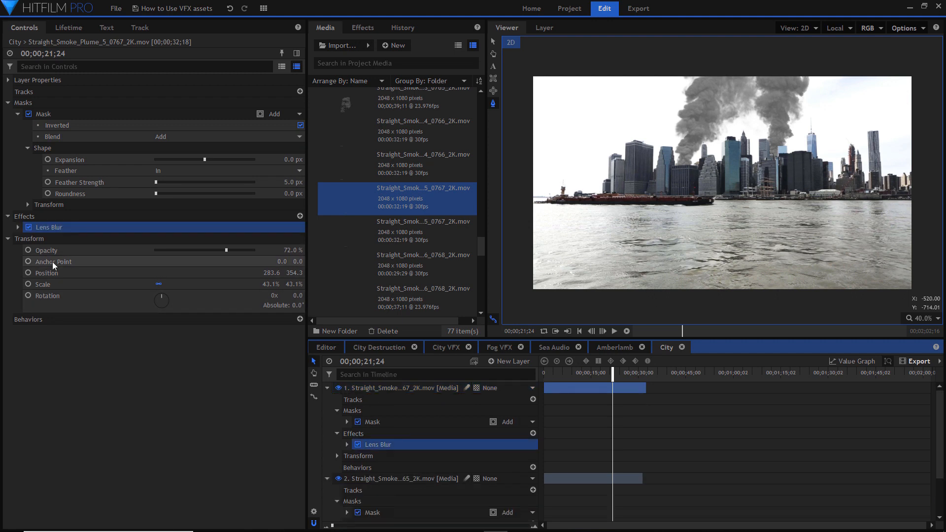
{"action": "scroll", "coordinate": [739, 182], "scroll_direction": "up", "scroll_amount": 5}
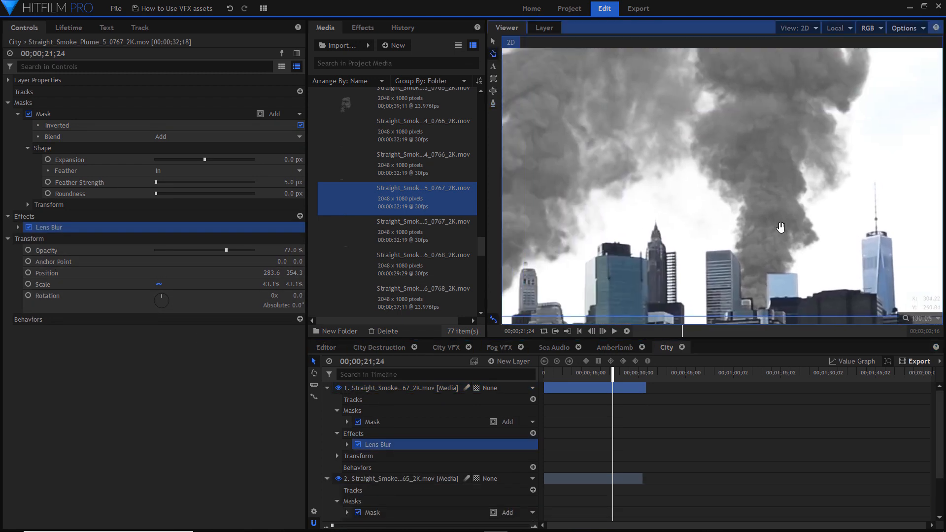
{"action": "scroll", "coordinate": [739, 176], "scroll_direction": "down", "scroll_amount": 3}
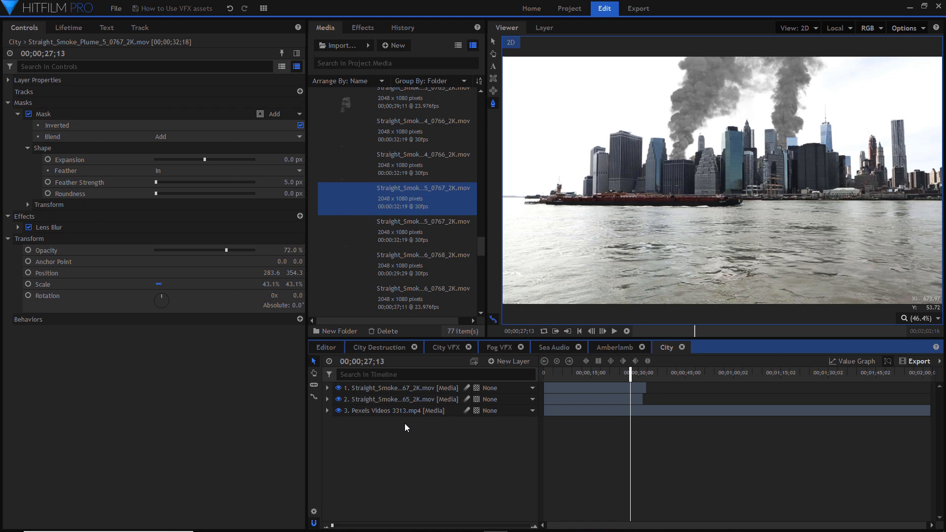
Step: Add a new grade layer above the two smoke layers and the city footage
{"action": "key", "text": "ctrl+alt+g"}
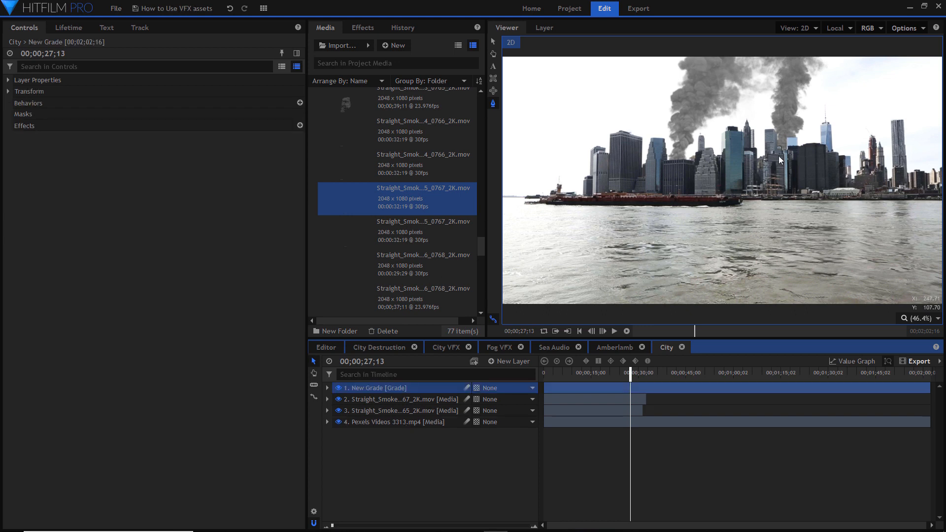
{"action": "left_click", "coordinate": [512, 362]}
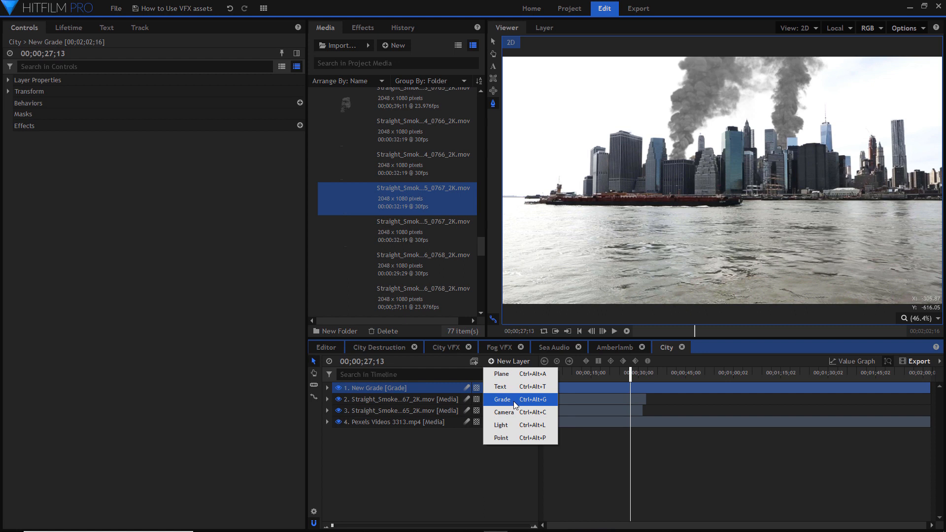
{"action": "left_click", "coordinate": [461, 469]}
{"action": "left_click", "coordinate": [394, 388]}
Step: Apply the Curves color correction effect to the new grade layer
{"action": "left_click", "coordinate": [363, 28]}
{"action": "double_click", "coordinate": [340, 46]}
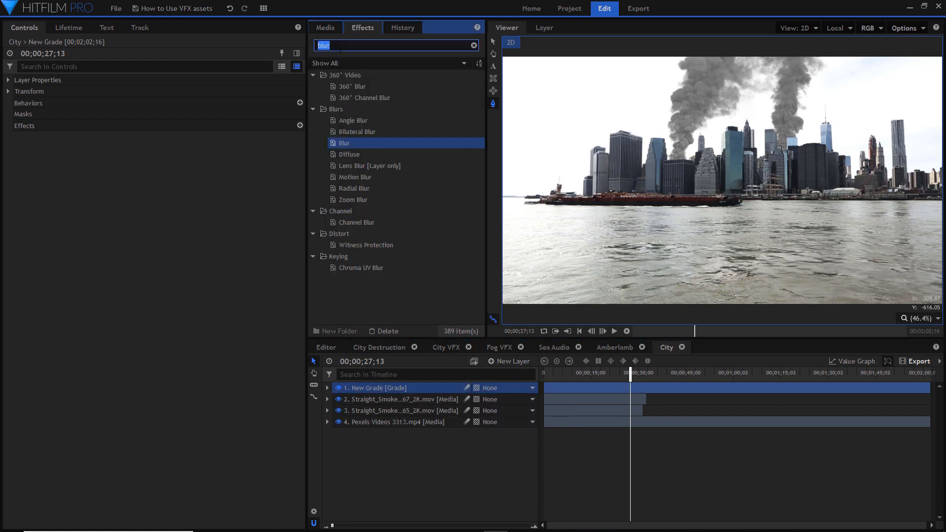
{"action": "key", "text": "BackSpace"}
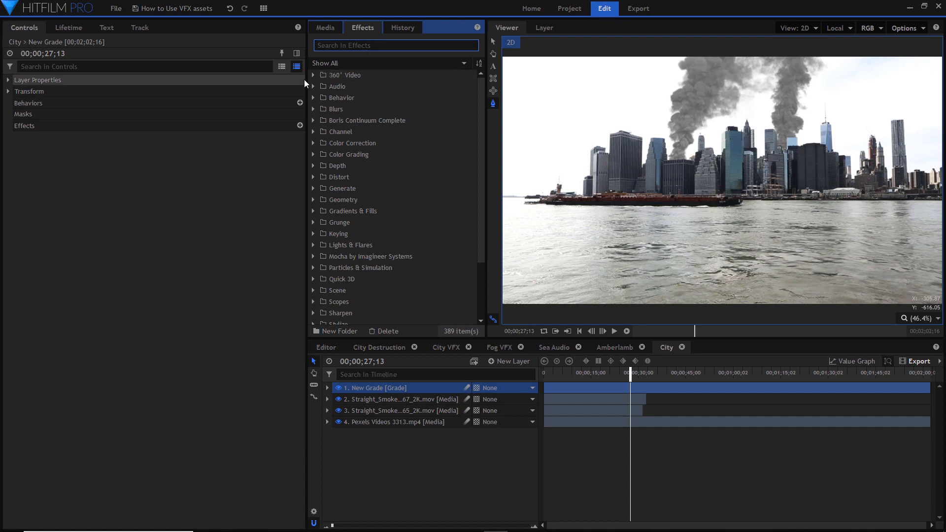
{"action": "left_click", "coordinate": [312, 143]}
{"action": "left_click_drag", "start_coordinate": [349, 245], "coordinate": [198, 118]}
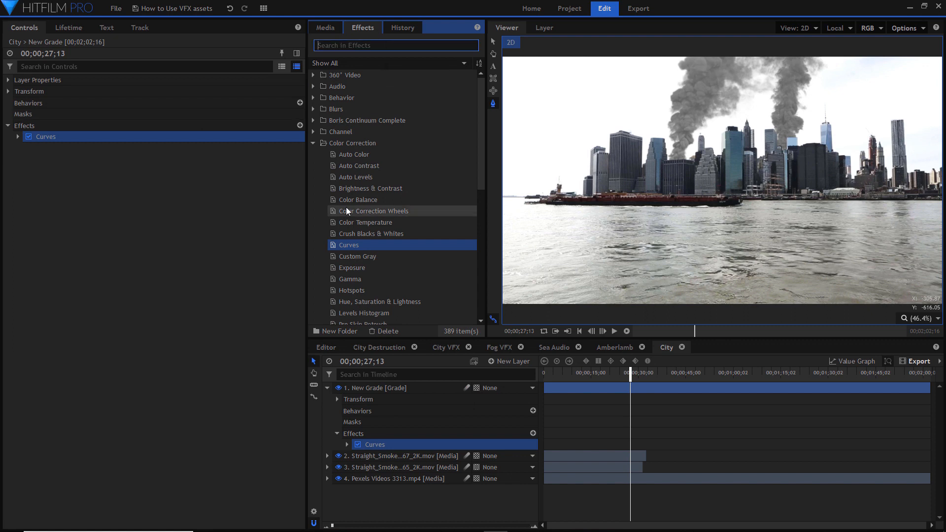
Step: Add the Hue, Saturation & Lightness and White Balance effects above Curves on the grade layer
{"action": "left_click_drag", "start_coordinate": [382, 301], "coordinate": [203, 134]}
{"action": "scroll", "coordinate": [362, 296], "scroll_direction": "down", "scroll_amount": 1}
{"action": "left_click_drag", "start_coordinate": [359, 303], "coordinate": [165, 135]}
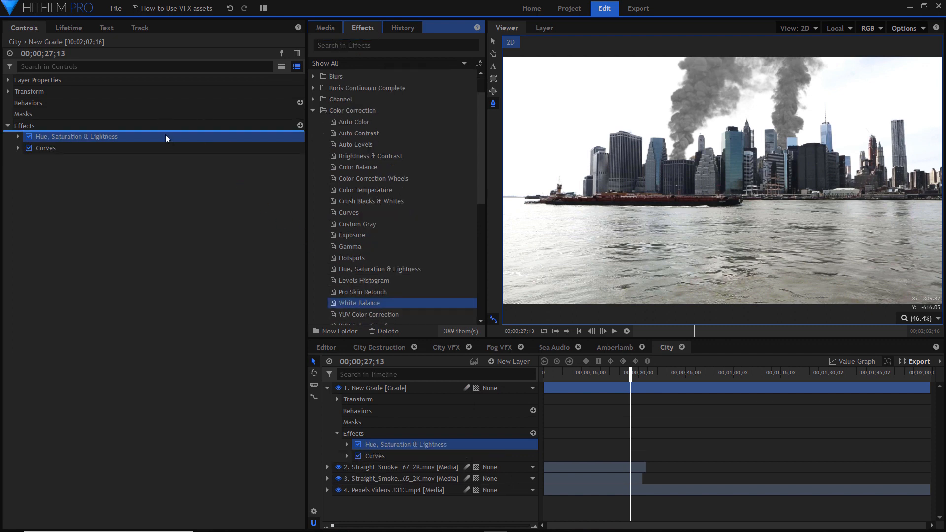
Step: Add the LUT color grading effect at the top of the grade layer's effect stack
{"action": "left_click", "coordinate": [313, 111]}
{"action": "left_click", "coordinate": [313, 122]}
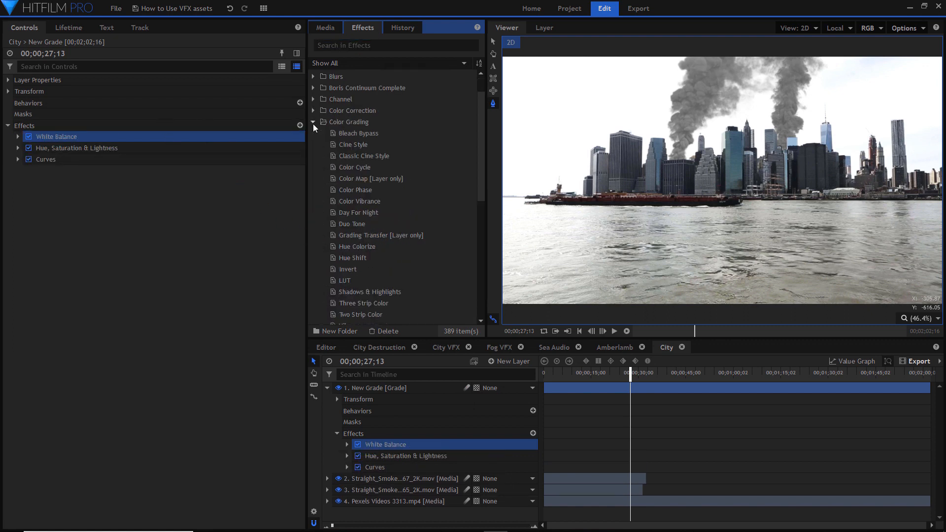
{"action": "left_click_drag", "start_coordinate": [348, 278], "coordinate": [222, 137]}
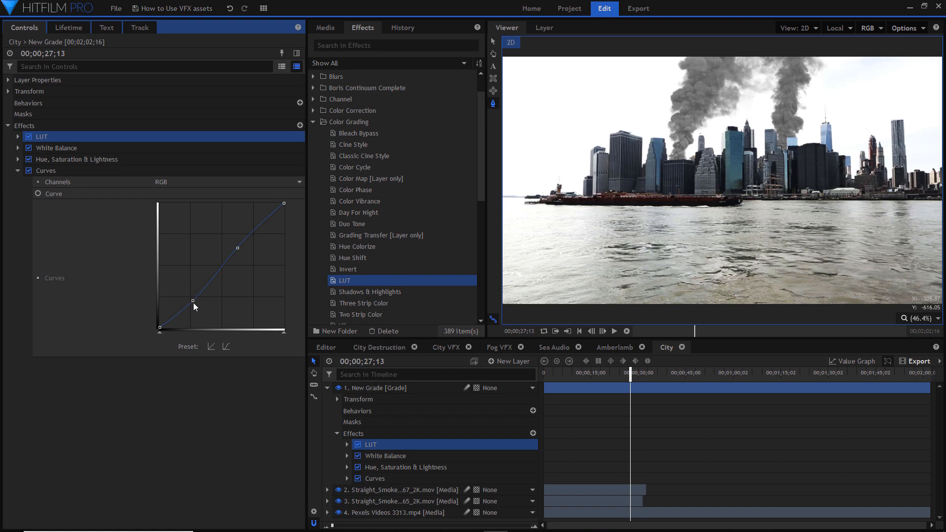
Step: Shape the RGB curve into a gentle contrast-boosting S and open the Blue controls of the Hue, Saturation & Lightness effect
{"action": "left_click_drag", "start_coordinate": [194, 302], "coordinate": [194, 303]}
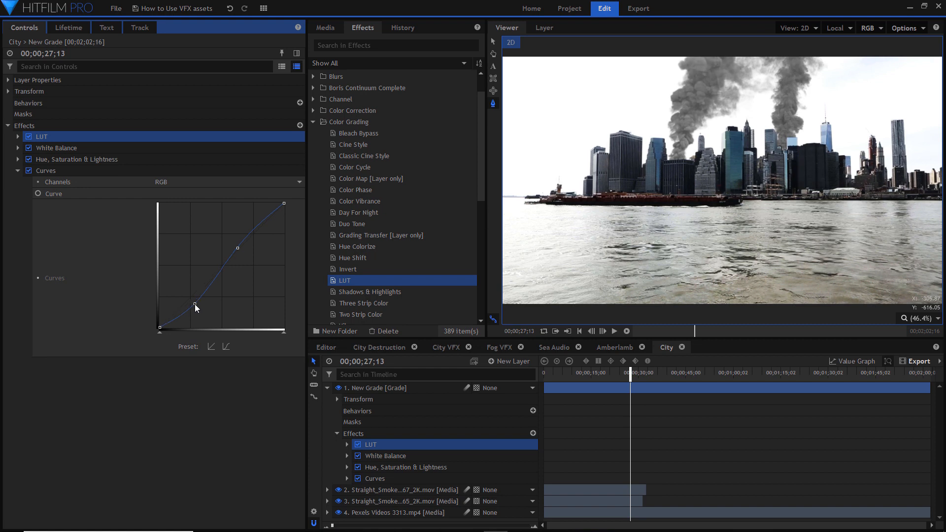
{"action": "left_click", "coordinate": [15, 171]}
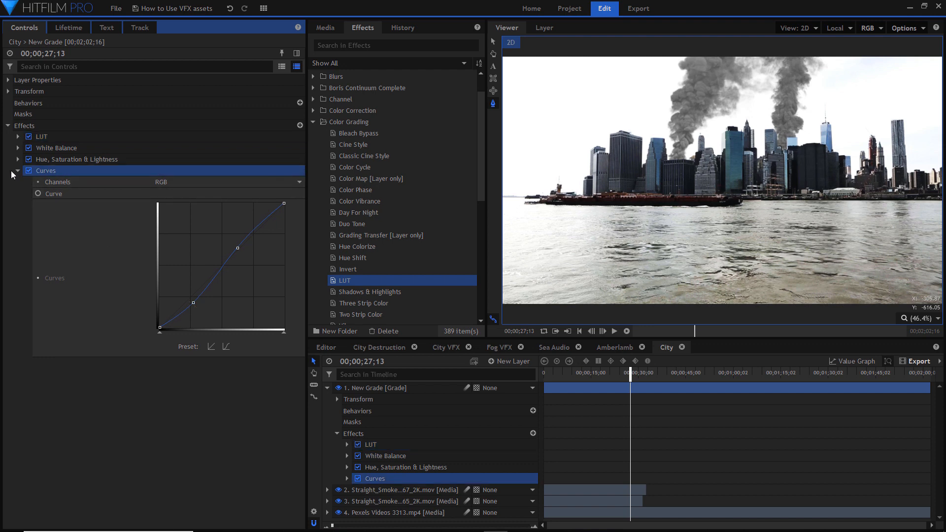
{"action": "left_click", "coordinate": [18, 171]}
{"action": "left_click", "coordinate": [18, 159]}
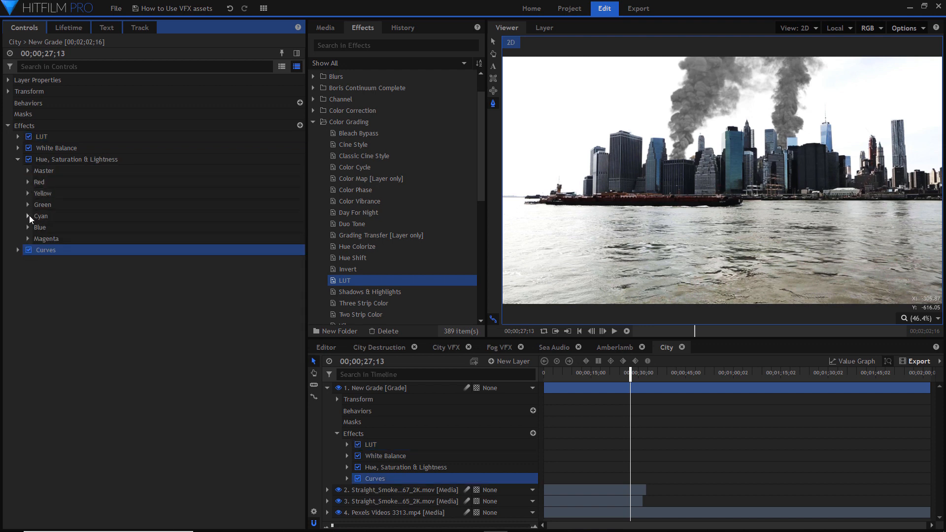
{"action": "left_click", "coordinate": [27, 227]}
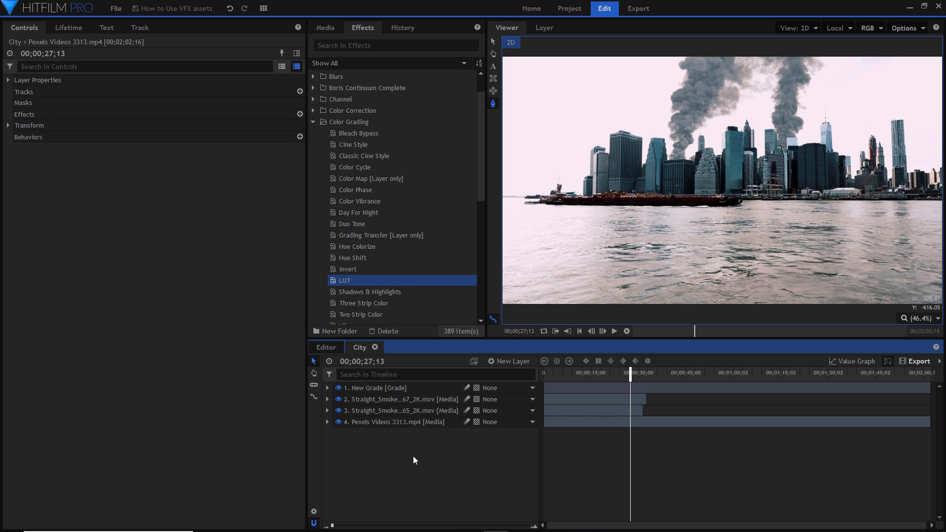
Step: Try to move all four City layers into a new composite shot named "No VFX"
{"action": "left_click_drag", "start_coordinate": [420, 478], "coordinate": [407, 387]}
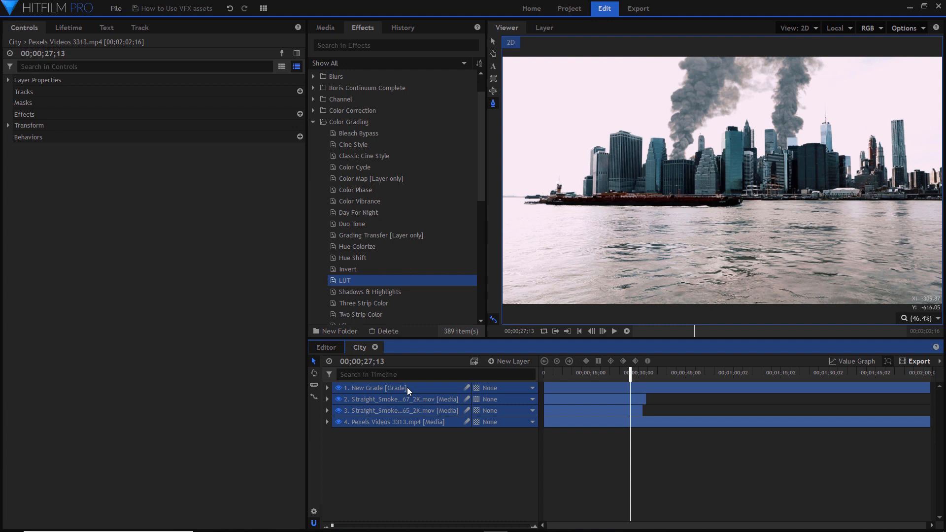
{"action": "right_click", "coordinate": [407, 387]}
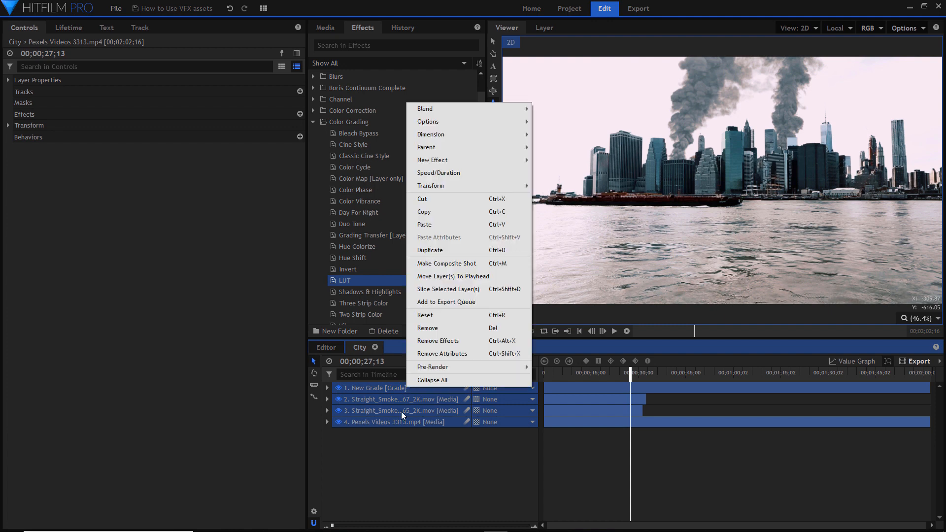
{"action": "left_click", "coordinate": [401, 445]}
{"action": "left_click_drag", "start_coordinate": [403, 447], "coordinate": [398, 380]}
{"action": "key", "text": "ctrl+m"}
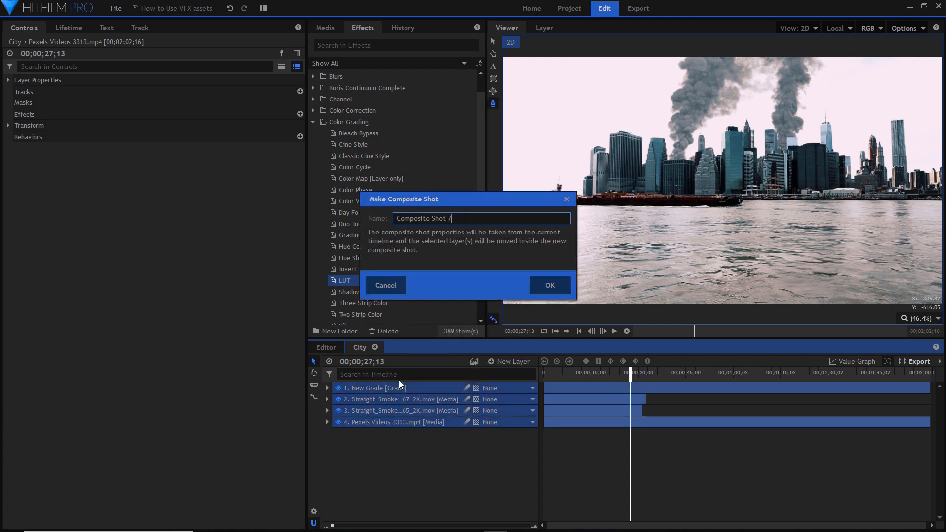
{"action": "triple_click", "coordinate": [467, 217]}
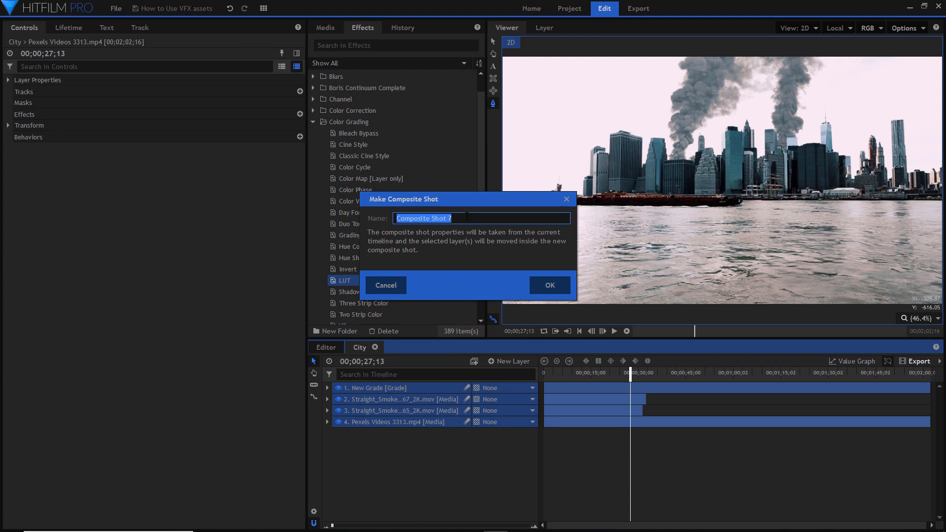
{"action": "key", "text": "BackSpace"}
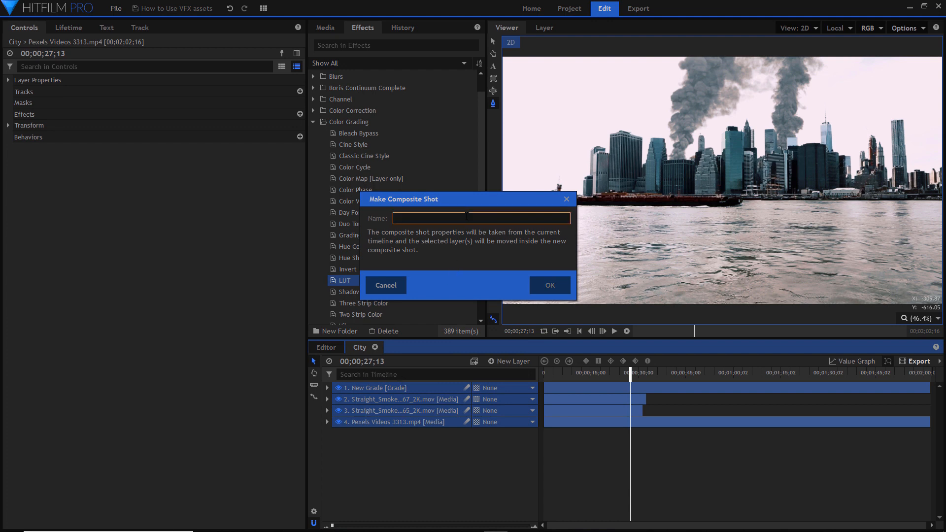
{"action": "type", "text": "No VFX"}
{"action": "key", "text": "Return"}
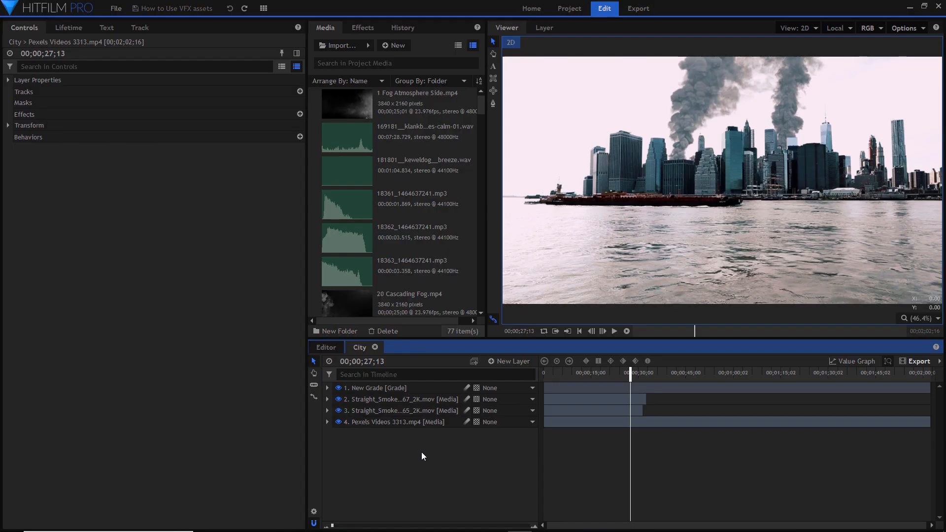
Step: Move all four City layers into a new composite shot named "City VFX"
{"action": "left_click_drag", "start_coordinate": [420, 445], "coordinate": [411, 379]}
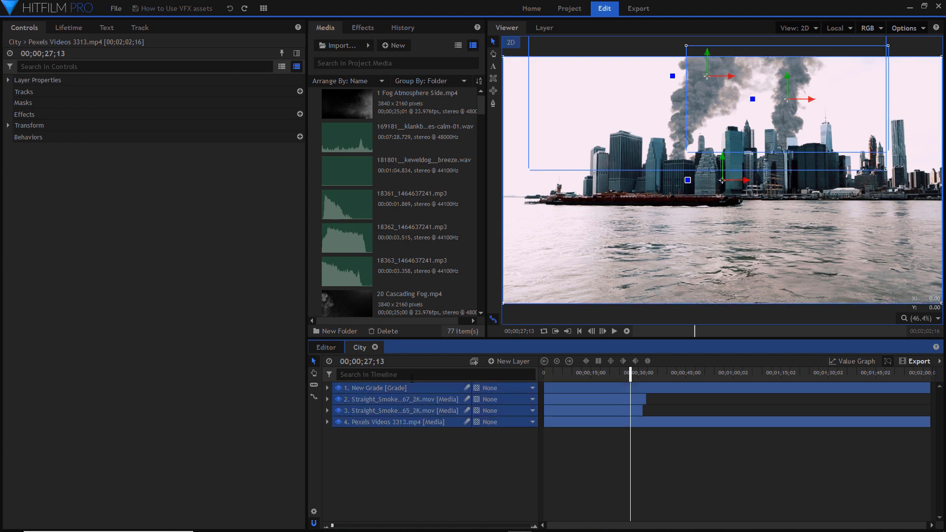
{"action": "key", "text": "ctrl+shift+c"}
{"action": "key", "text": "BackSpace"}
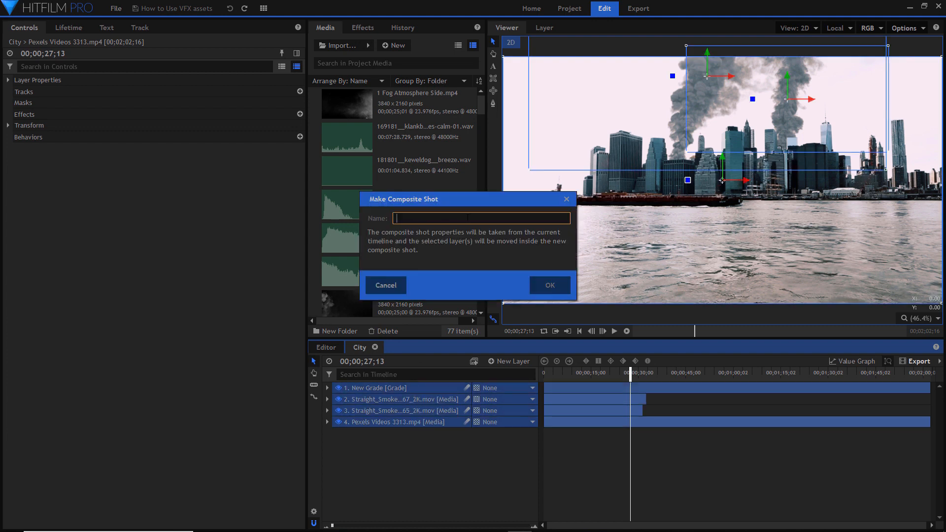
{"action": "type", "text": "City VF"}
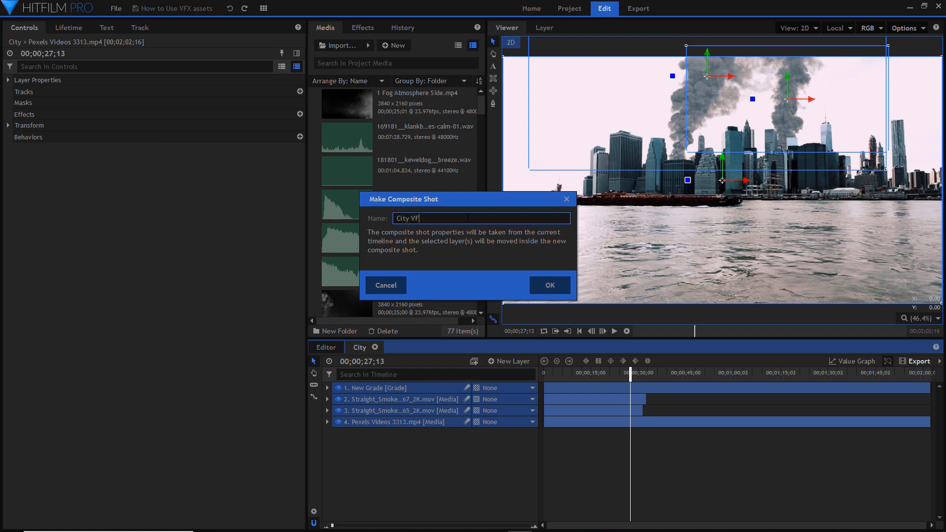
{"action": "type", "text": "xX"}
{"action": "left_click", "coordinate": [556, 282]}
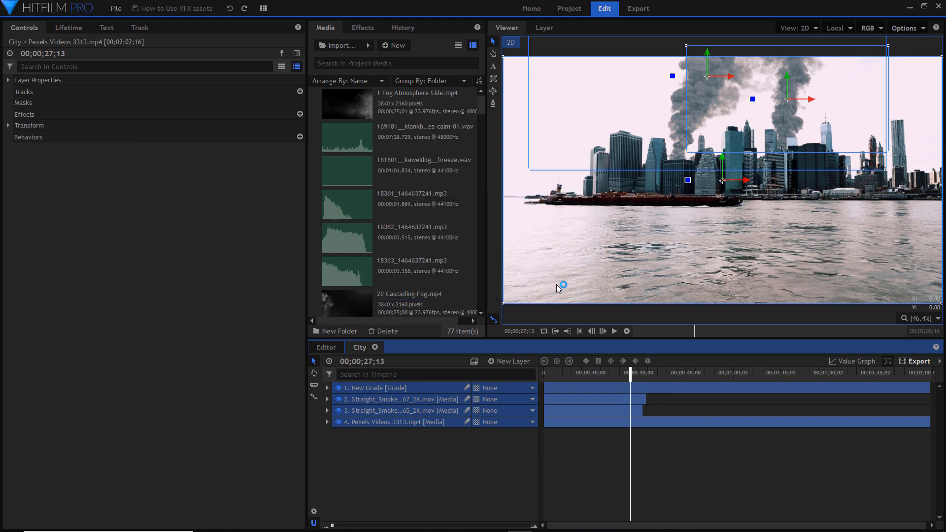
{"action": "left_click_drag", "start_coordinate": [457, 498], "coordinate": [446, 419]}
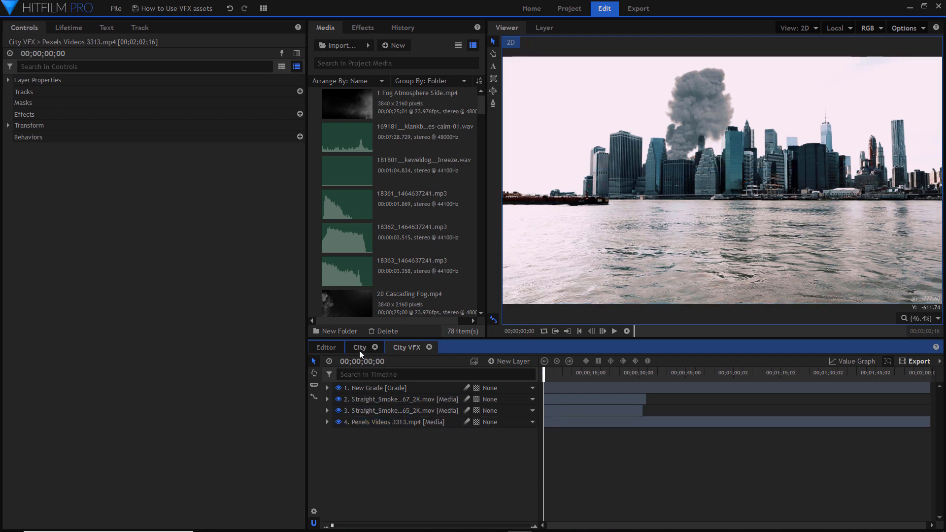
Step: Compare the City shot with its nested City VFX layers, and test hiding the Straight_Smoke_Plume_3_0765_2K.mov layer inside City VFX
{"action": "left_click", "coordinate": [359, 350]}
{"action": "left_click", "coordinate": [385, 390]}
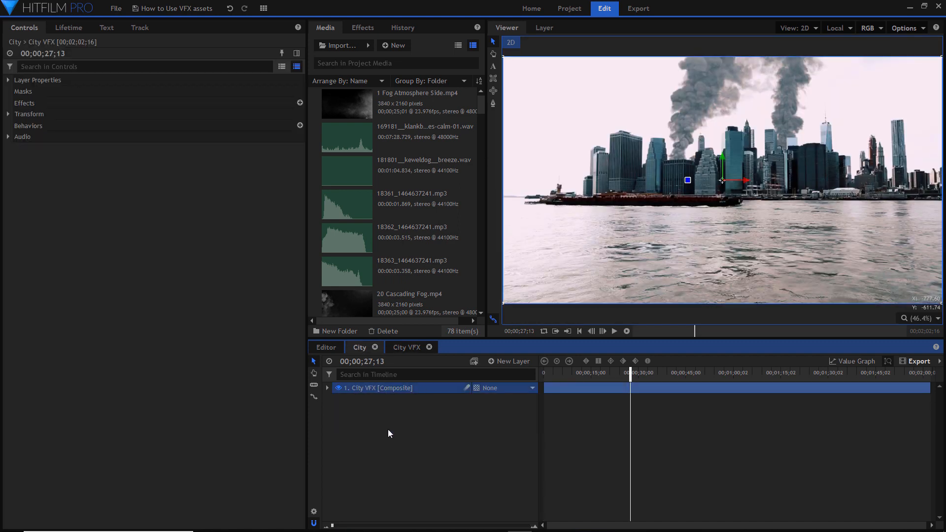
{"action": "left_click", "coordinate": [416, 350]}
{"action": "left_click", "coordinate": [432, 397]}
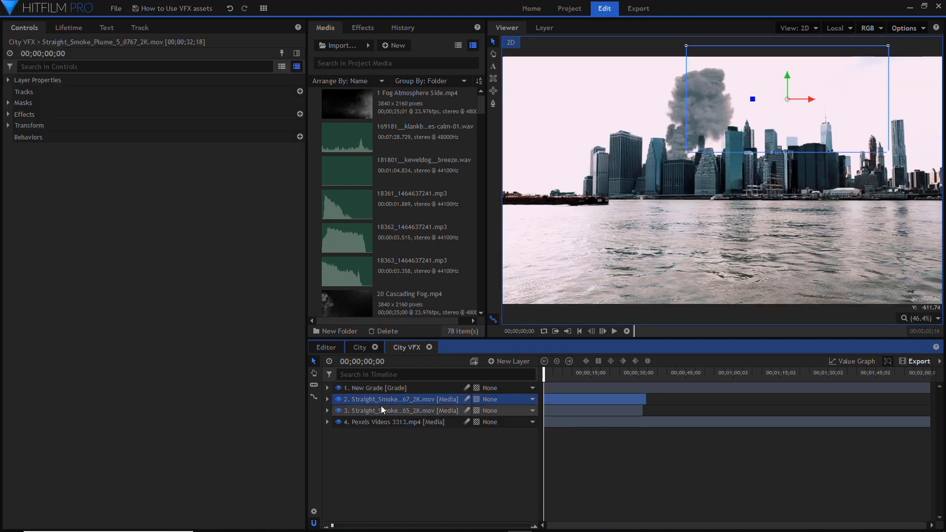
{"action": "left_click", "coordinate": [338, 409]}
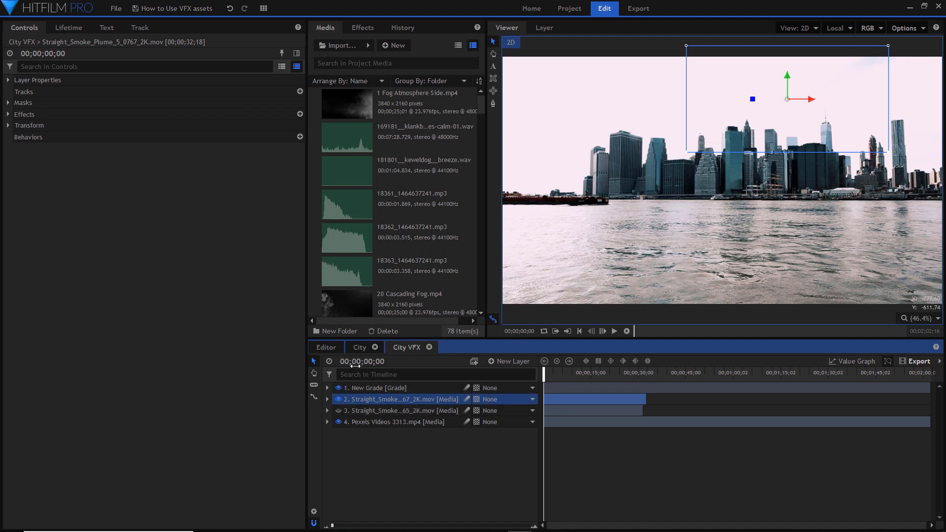
{"action": "left_click", "coordinate": [361, 348]}
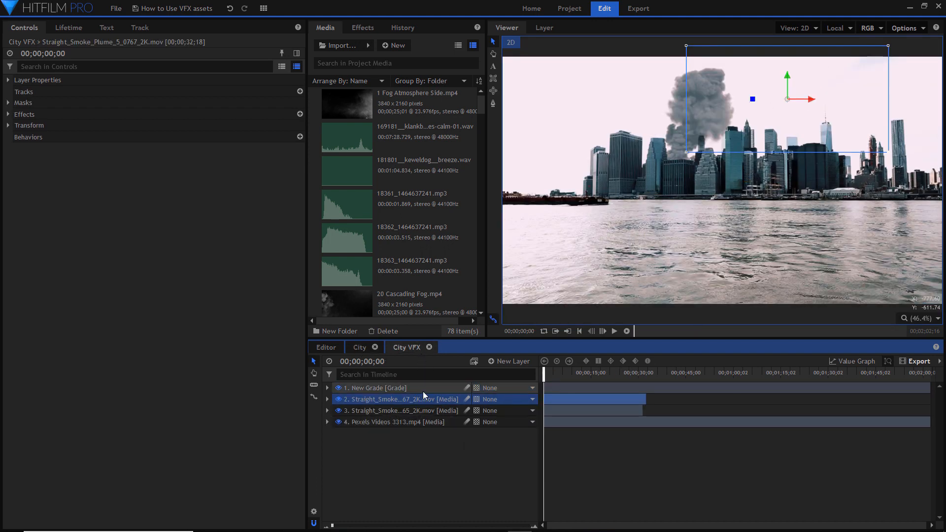
Step: In the City composite shot, apply the Shake effect to the City VFX layer
{"action": "left_click", "coordinate": [356, 348]}
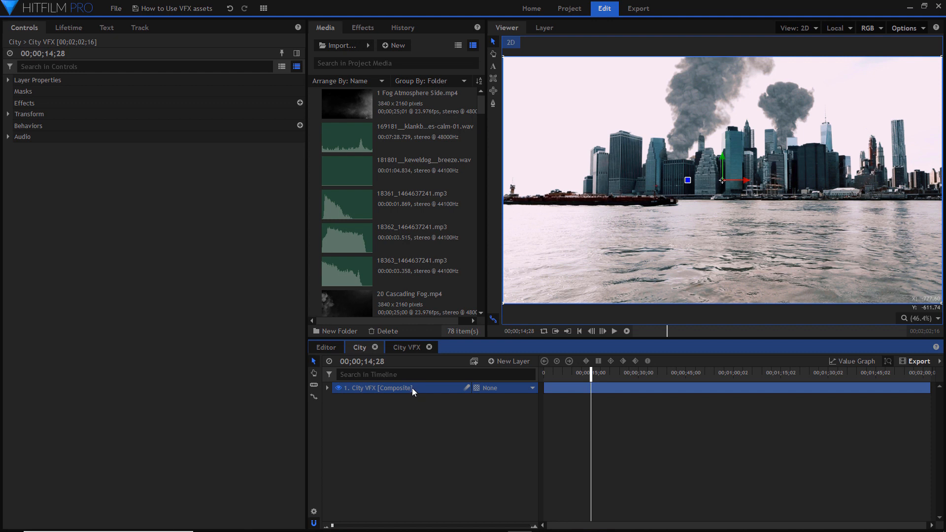
{"action": "left_click", "coordinate": [363, 28]}
{"action": "left_click", "coordinate": [362, 47]}
{"action": "type", "text": "shake"}
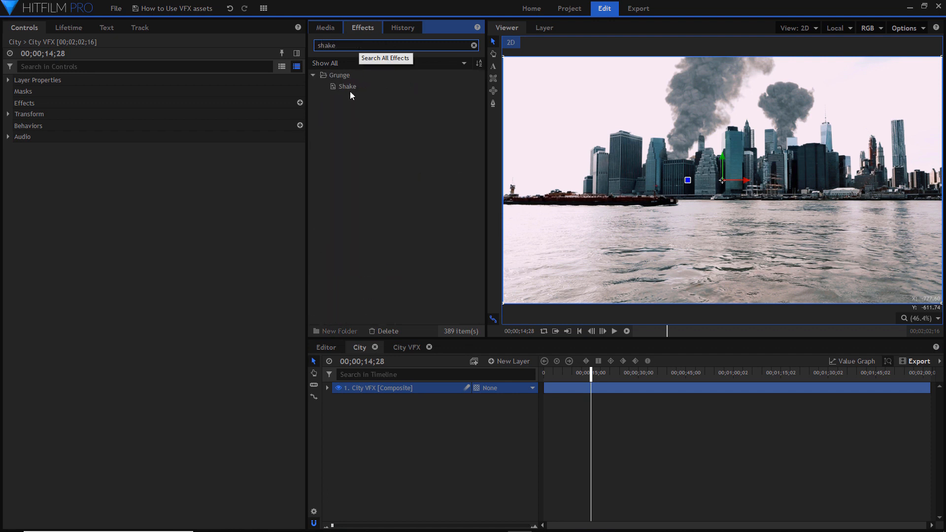
{"action": "left_click_drag", "start_coordinate": [349, 86], "coordinate": [389, 423]}
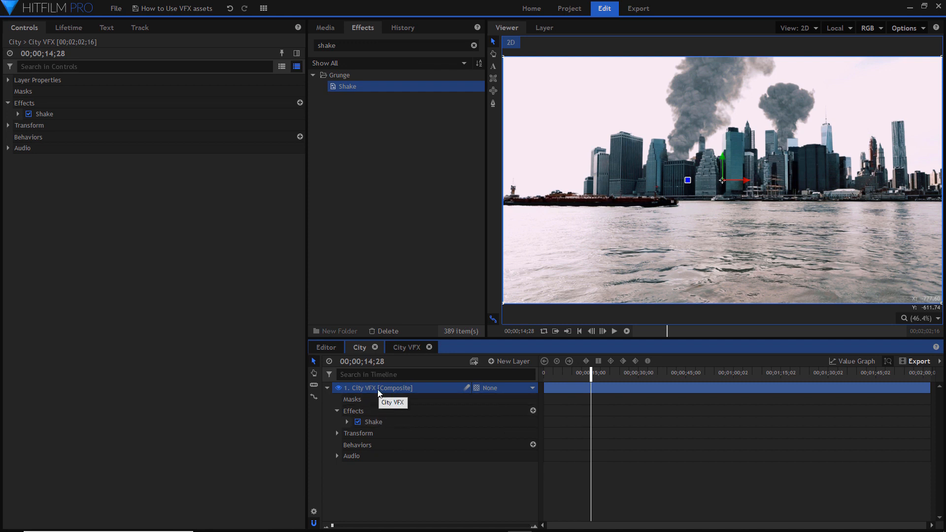
Step: Set the Shake effect's amount to 6 and its speed to 0.5
{"action": "left_click", "coordinate": [18, 114]}
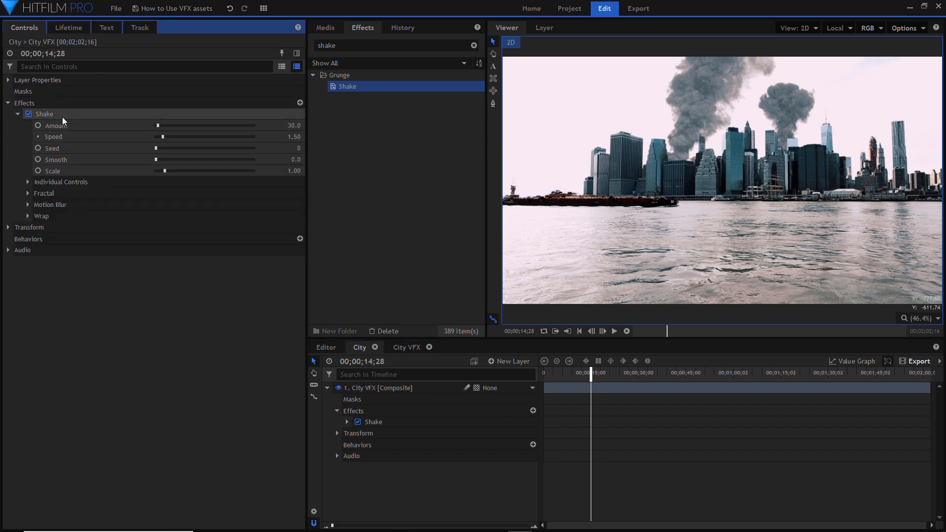
{"action": "left_click", "coordinate": [279, 125]}
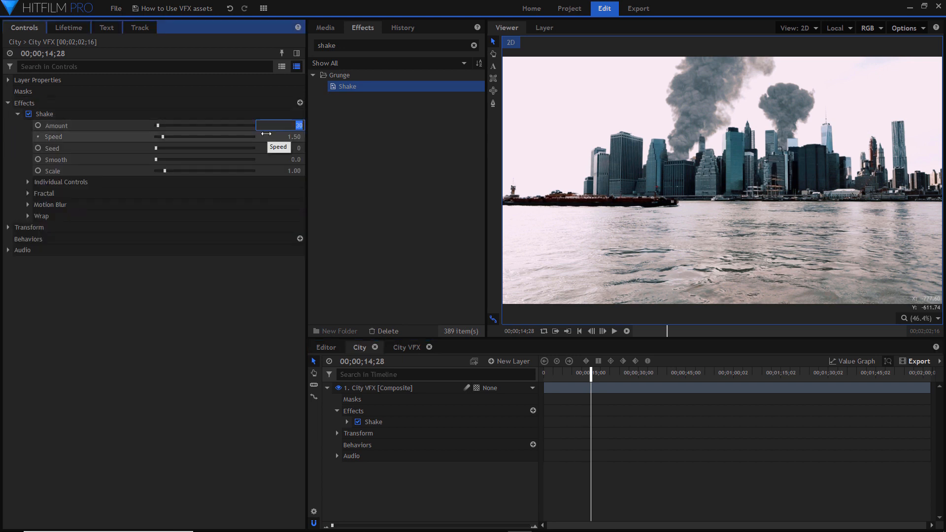
{"action": "type", "text": "6"}
{"action": "key", "text": "Return"}
{"action": "left_click", "coordinate": [288, 138]}
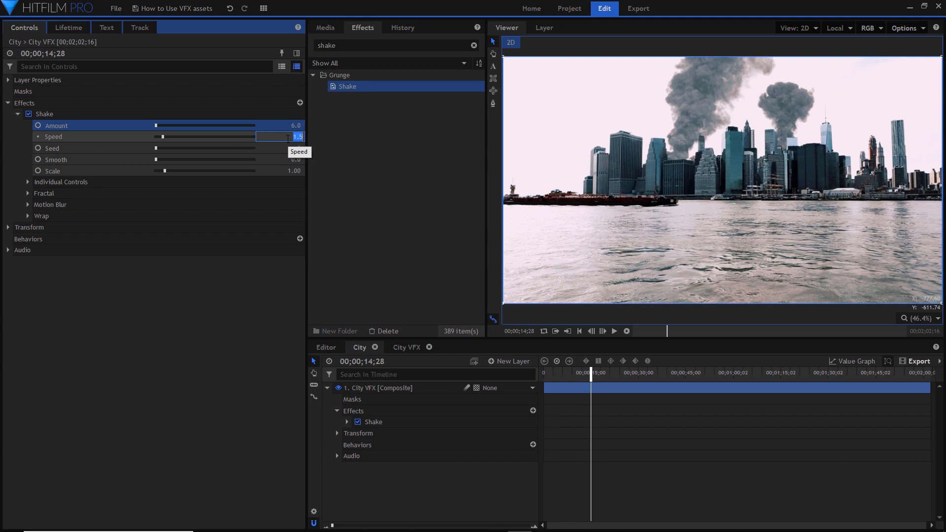
{"action": "type", "text": ".5"}
{"action": "key", "text": "Return"}
Step: In the Shake effect's individual controls, set X Shake to 1.25 and Y Shake to 1.35
{"action": "left_click", "coordinate": [27, 182]}
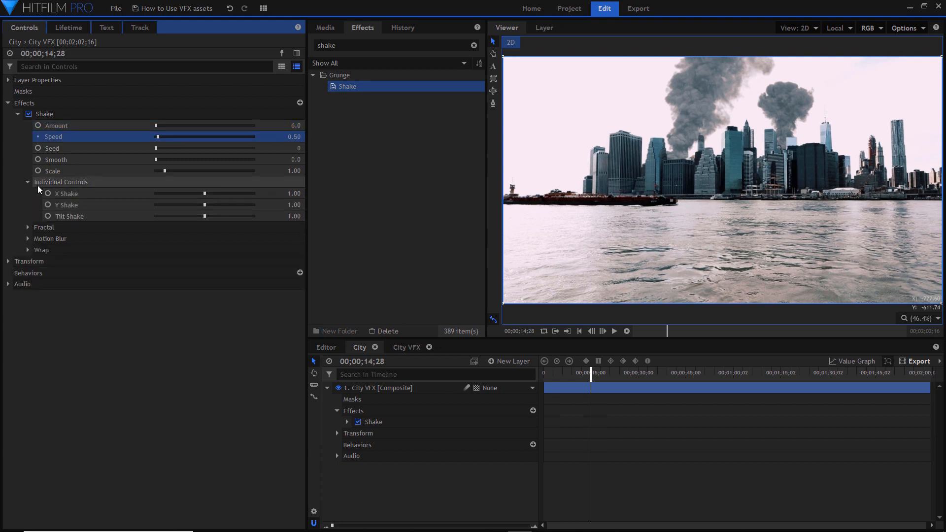
{"action": "left_click", "coordinate": [303, 192]}
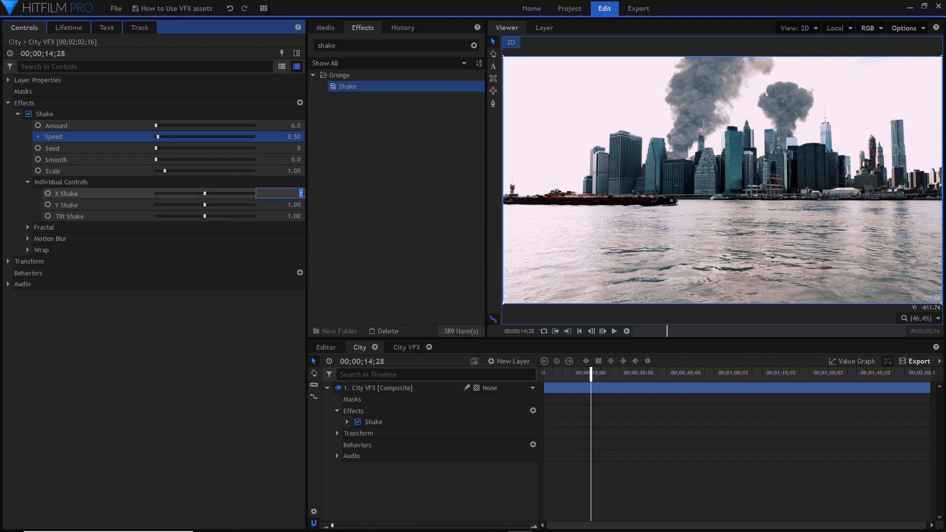
{"action": "type", "text": ".25"}
{"action": "left_click", "coordinate": [302, 205]}
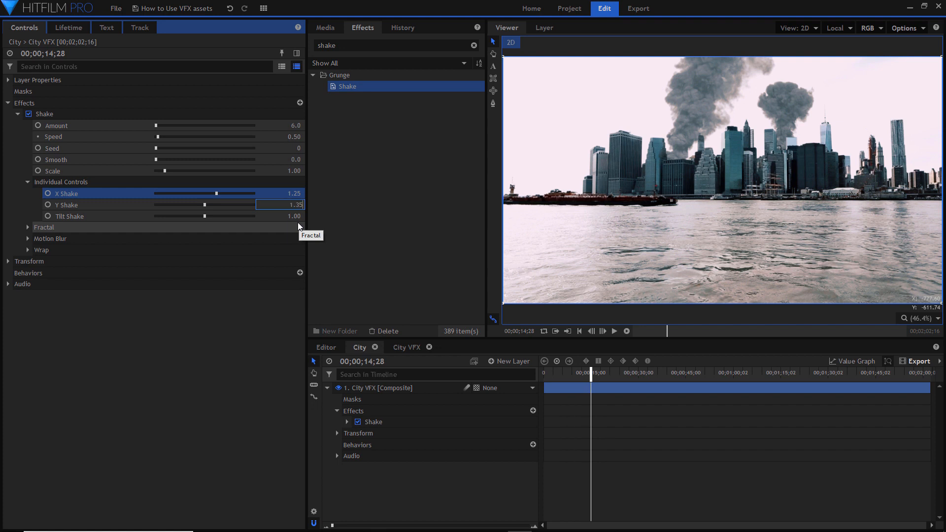
{"action": "key", "text": "Return"}
{"action": "left_click", "coordinate": [17, 114]}
{"action": "left_click", "coordinate": [327, 388]}
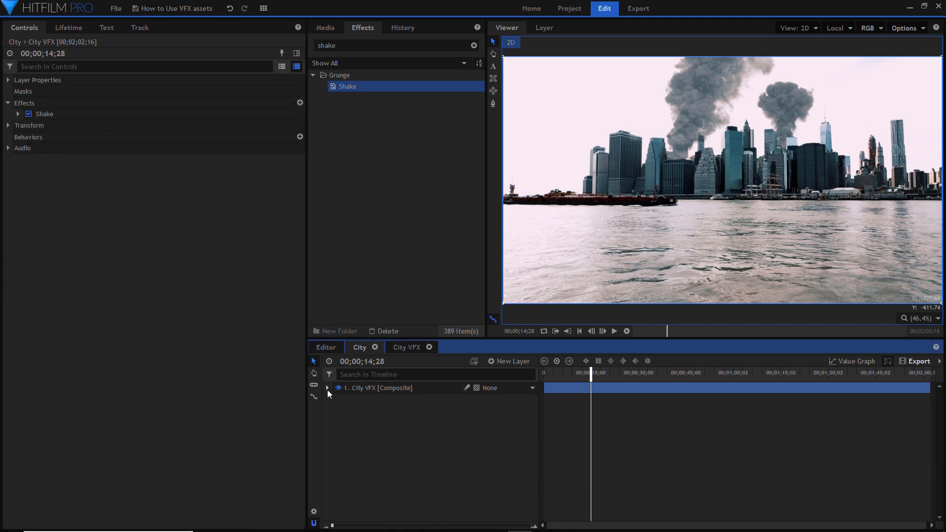
Step: Add a grade layer above City VFX in the City composite shot and apply the Letterbox effect to it
{"action": "left_click", "coordinate": [403, 427]}
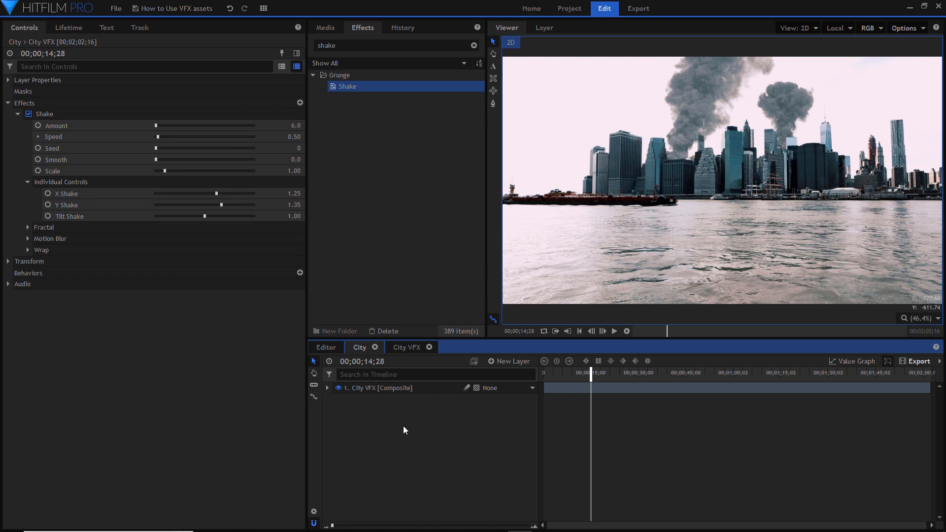
{"action": "key", "text": "ctrl+g"}
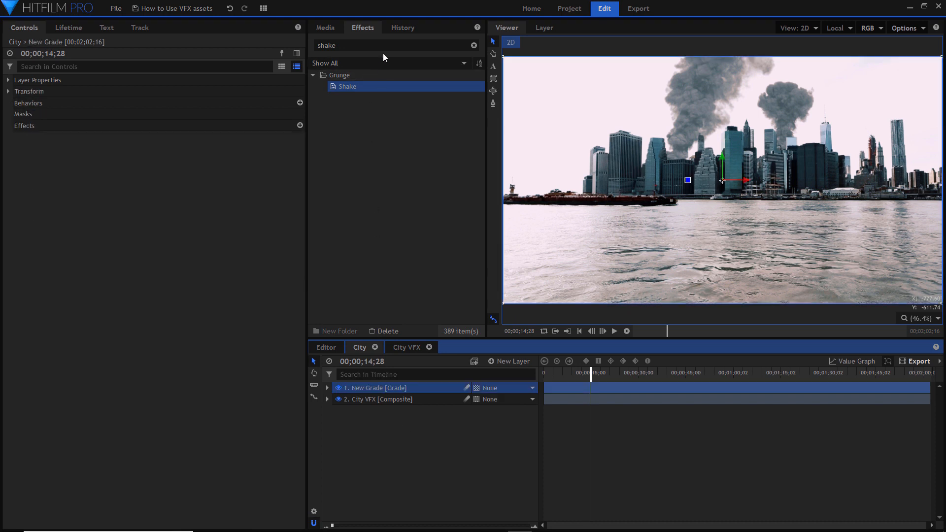
{"action": "left_click", "coordinate": [395, 45]}
{"action": "key", "text": "ctrl+a"}
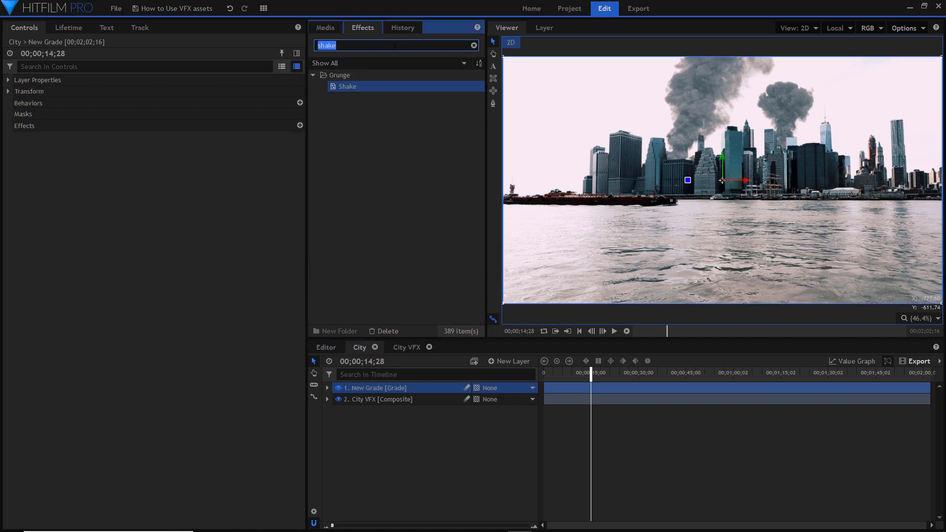
{"action": "key", "text": "BackSpace"}
{"action": "type", "text": "lettert"}
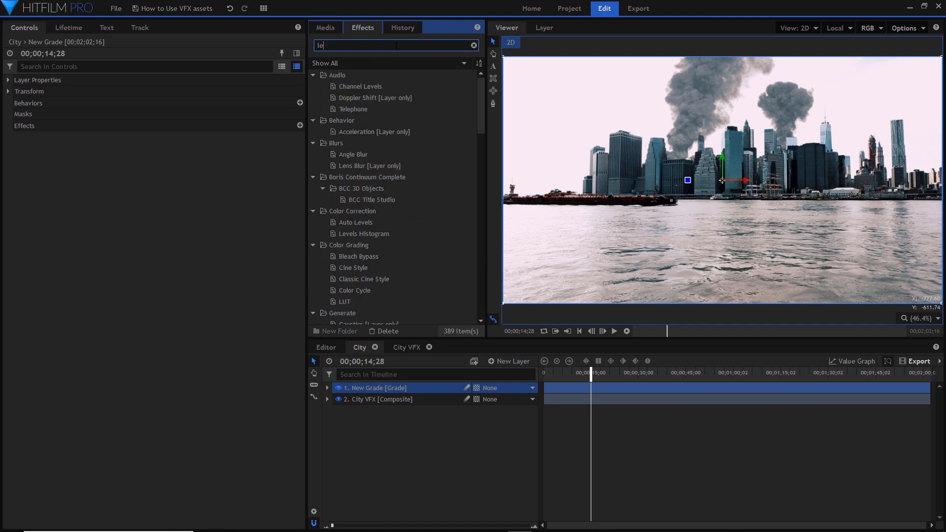
{"action": "key", "text": "BackSpace"}
{"action": "key", "text": "BackSpace"}
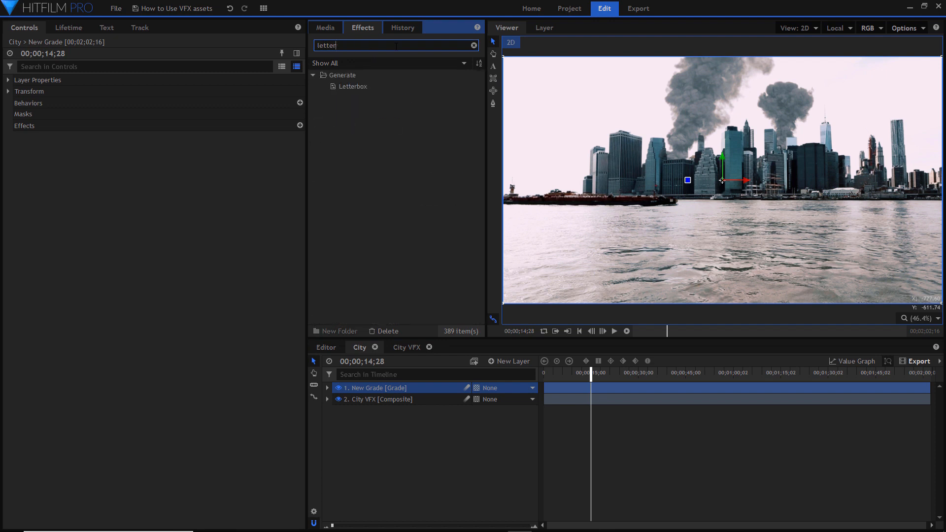
{"action": "left_click", "coordinate": [364, 86]}
{"action": "left_click_drag", "start_coordinate": [364, 84], "coordinate": [417, 386]}
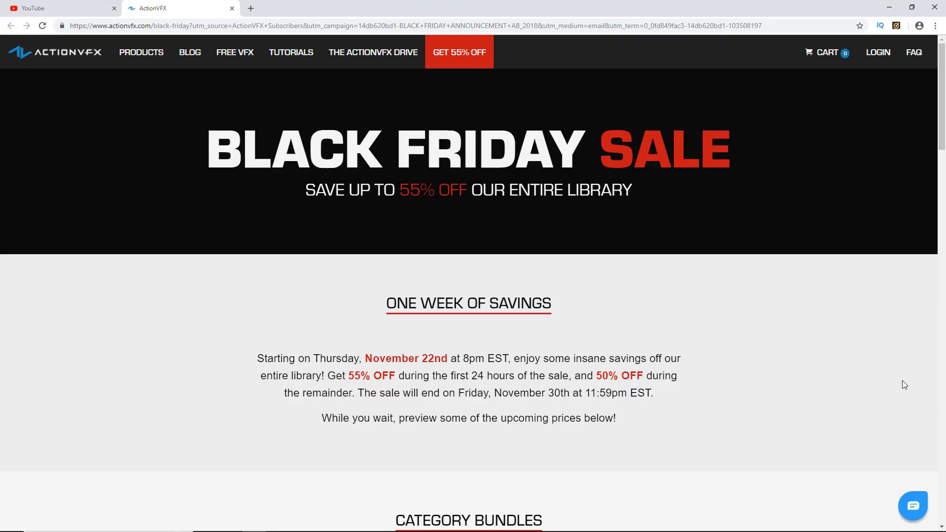
Step: Look through the category bundles and individual collections on ActionVFX's Black Friday sale page in the web browser
{"action": "scroll", "coordinate": [904, 384], "scroll_direction": "down", "scroll_amount": 2}
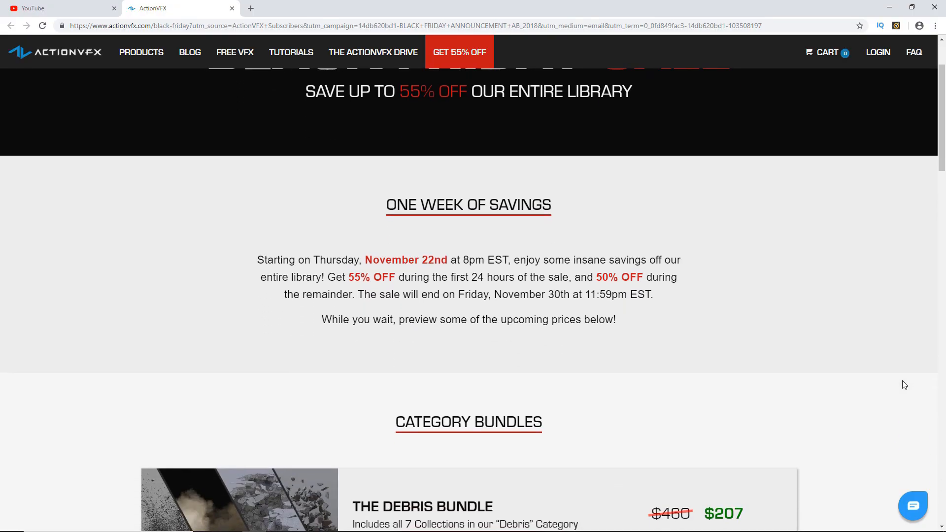
{"action": "scroll", "coordinate": [904, 385], "scroll_direction": "down", "scroll_amount": 1}
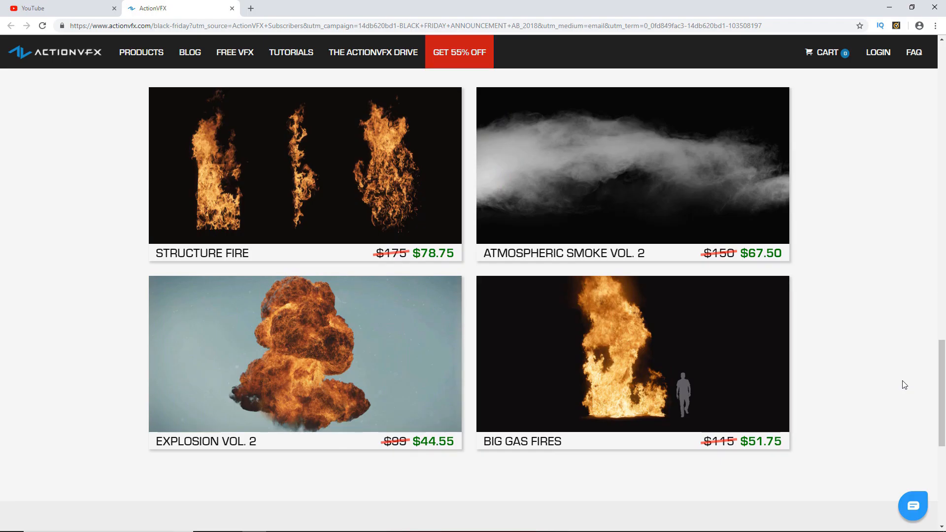
{"action": "scroll", "coordinate": [904, 384], "scroll_direction": "up", "scroll_amount": 1}
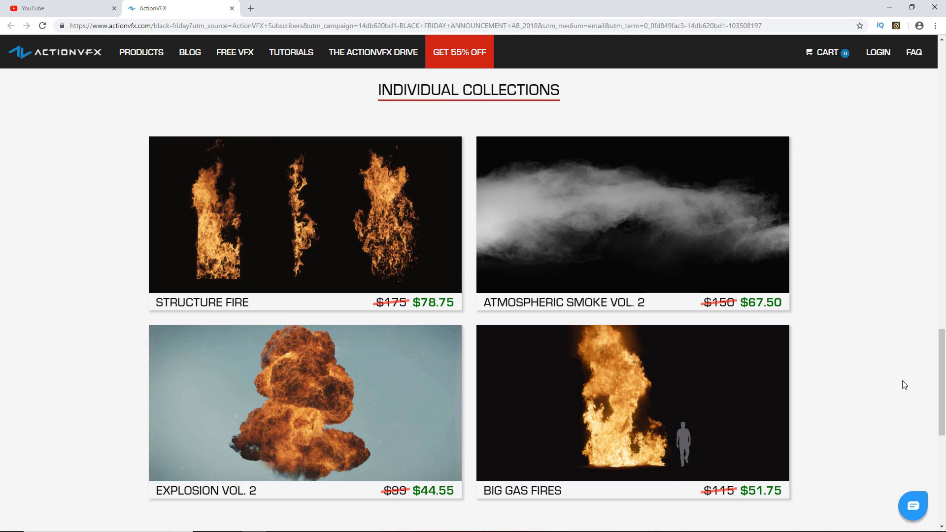